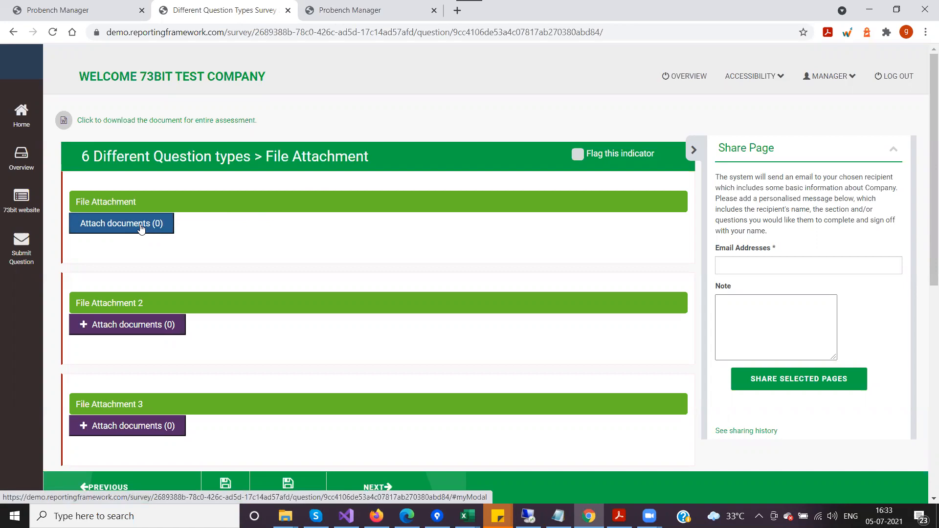
Open the document attachment library for the first File Attachment question.
click(140, 224)
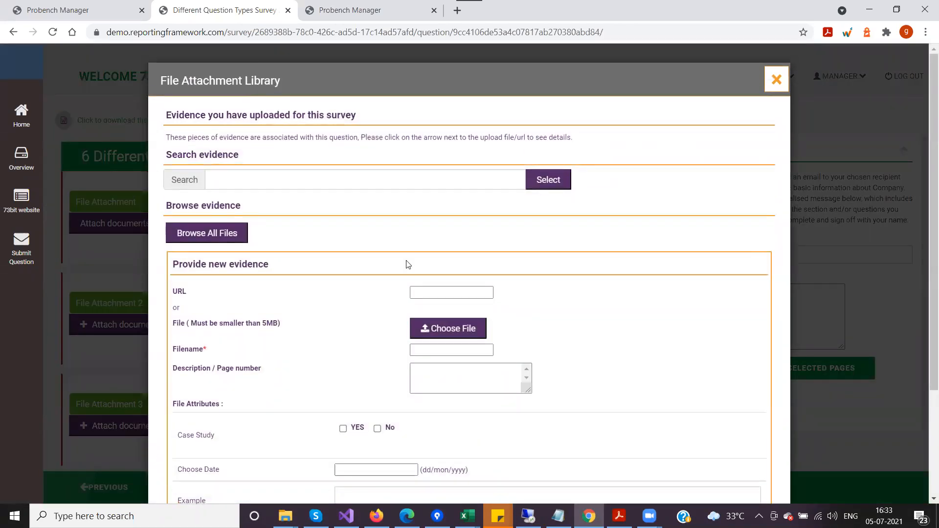
scroll(384, 258, down, 3)
scroll(385, 258, up, 2)
scroll(387, 258, up, 1)
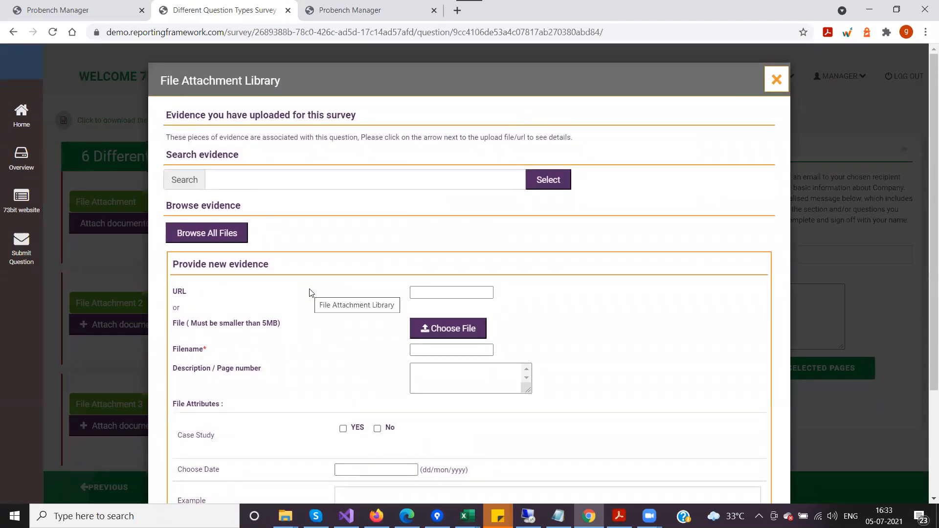
Examine the library's uploaded-evidence section, its instructions and the evidence search field.
drag(166, 114, 364, 118)
click(365, 117)
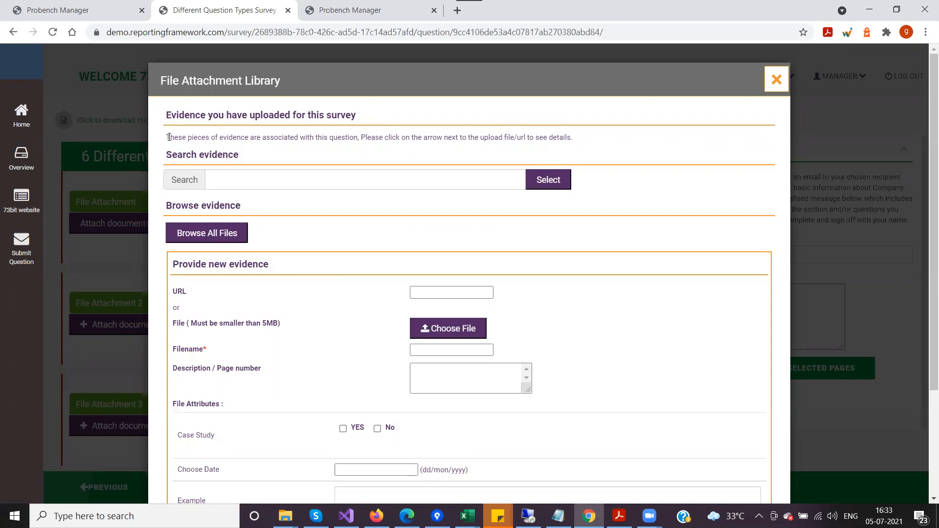
drag(166, 138, 578, 152)
click(577, 142)
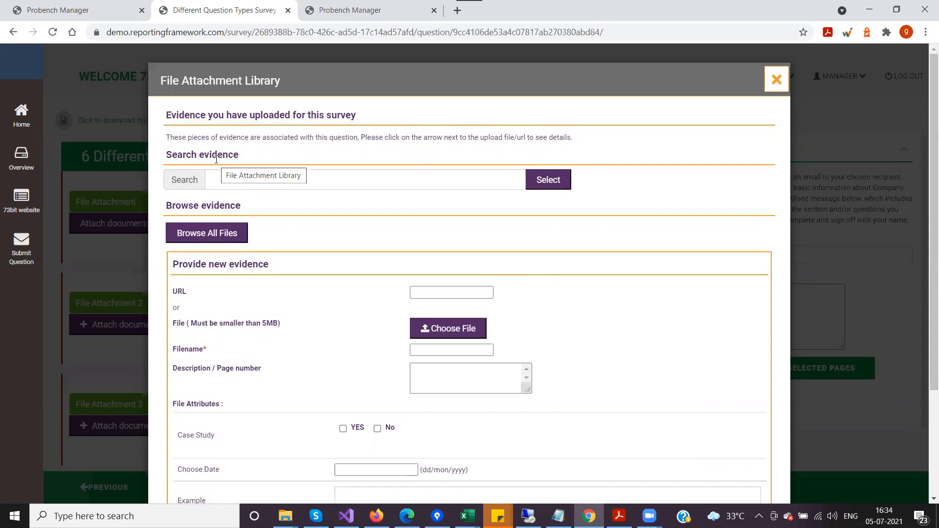
drag(167, 152, 262, 155)
click(266, 156)
click(251, 175)
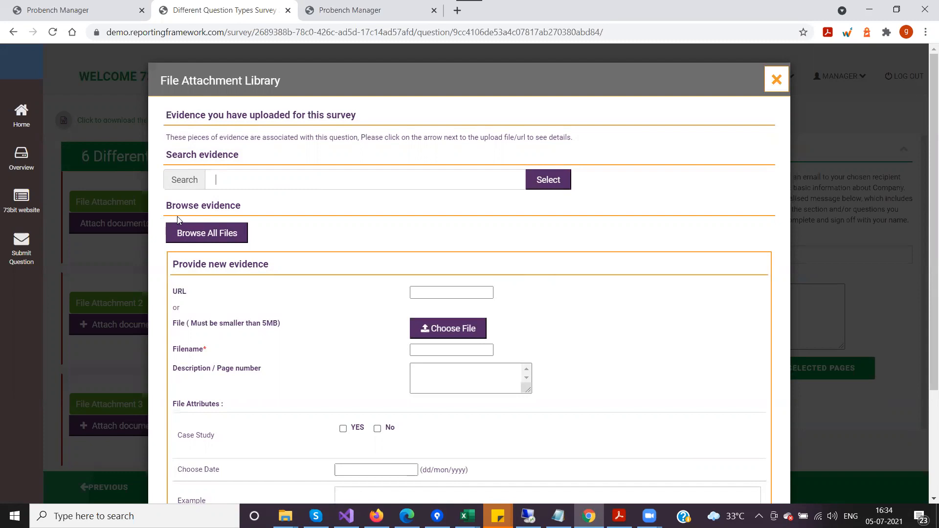
Browse all existing evidence files and go to the form for providing new evidence.
click(188, 239)
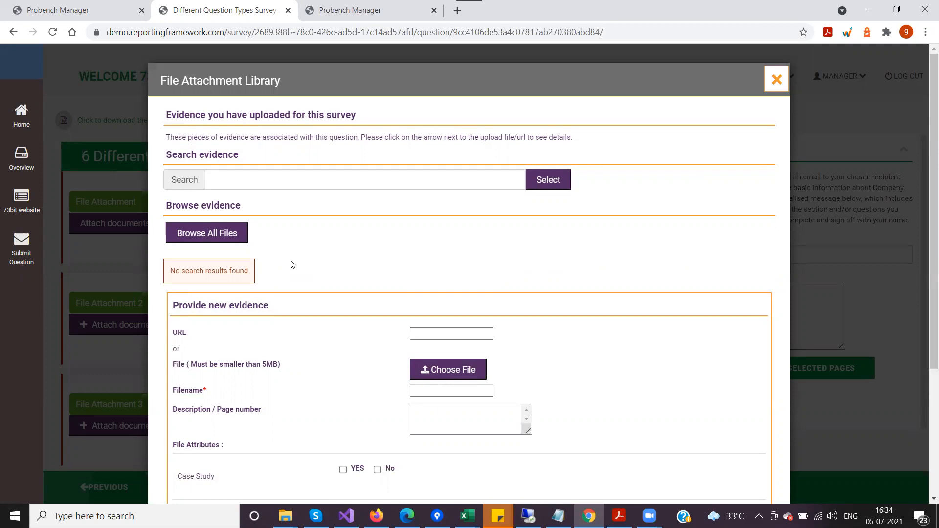
scroll(294, 266, down, 1)
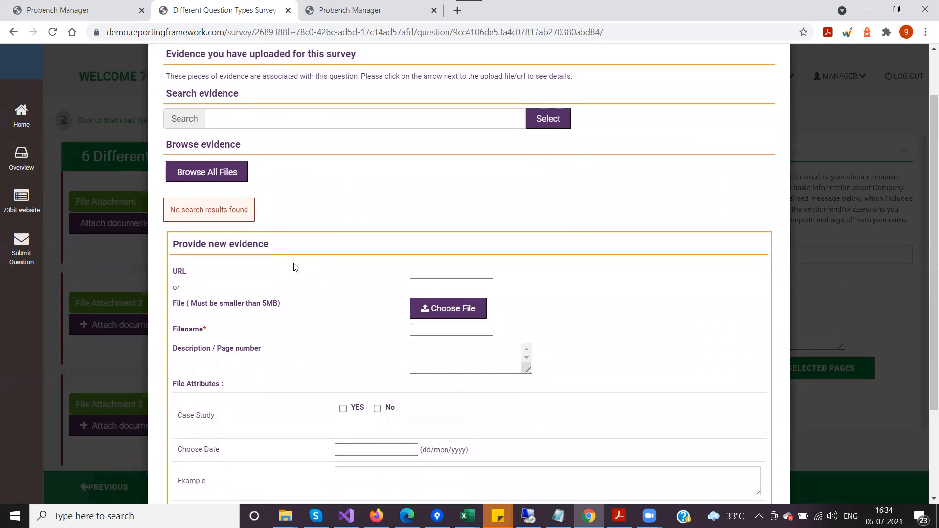
scroll(294, 266, down, 1)
drag(172, 183, 229, 184)
click(293, 196)
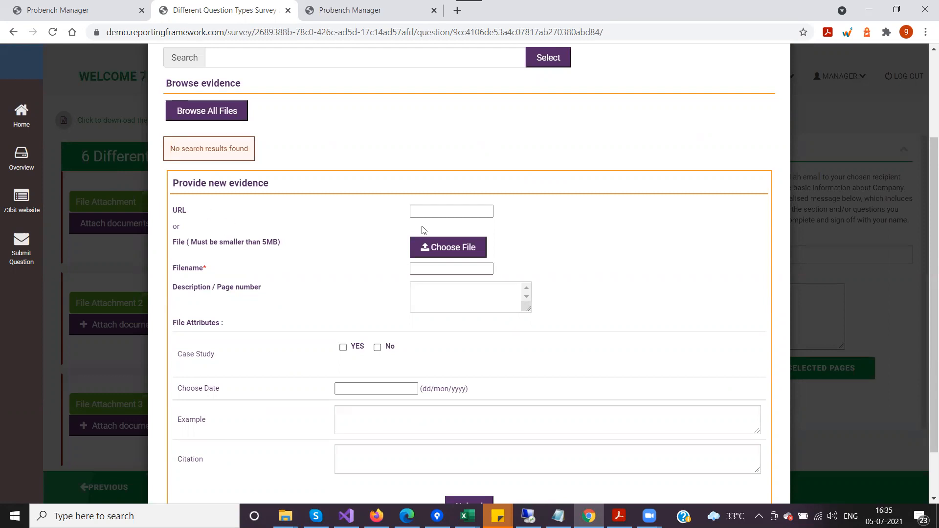
Examine the new-evidence form's URL, filename, description and file attribute fields, dismissing any chat notification.
click(431, 212)
scroll(274, 248, down, 1)
click(431, 209)
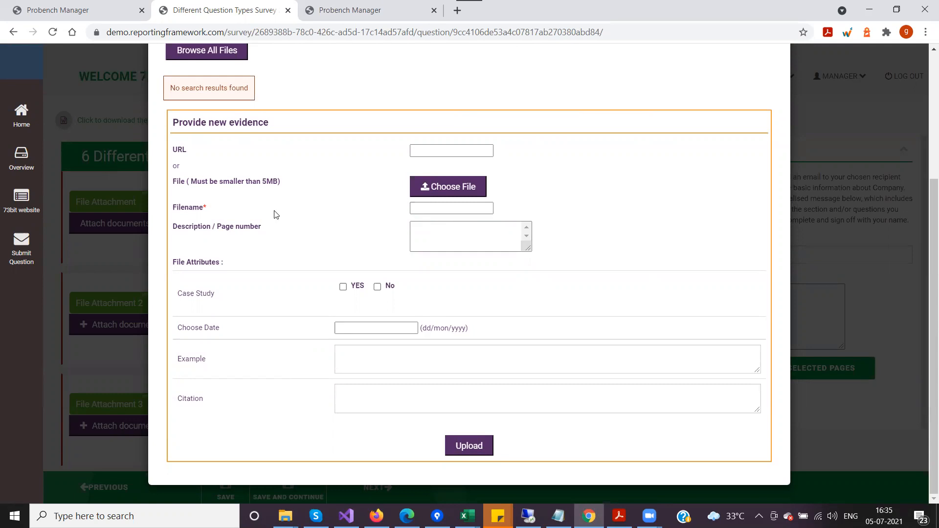
click(435, 231)
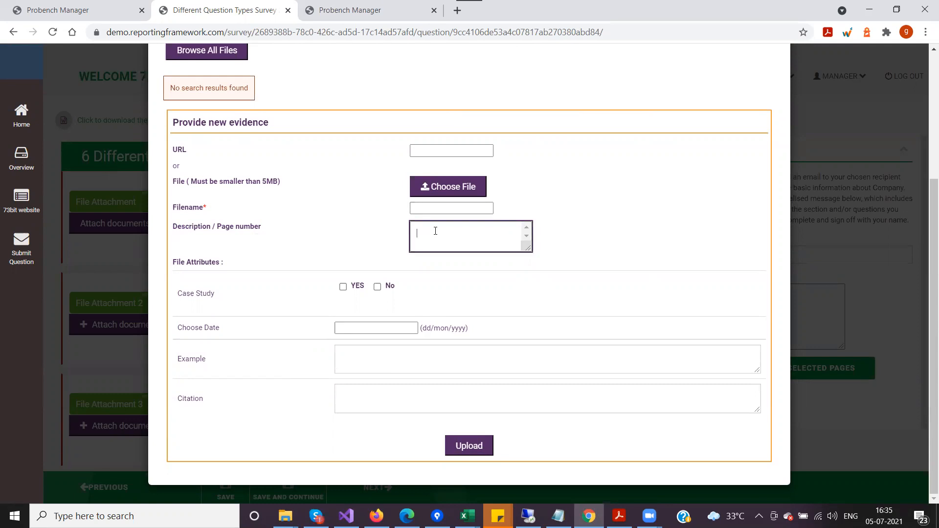
click(908, 438)
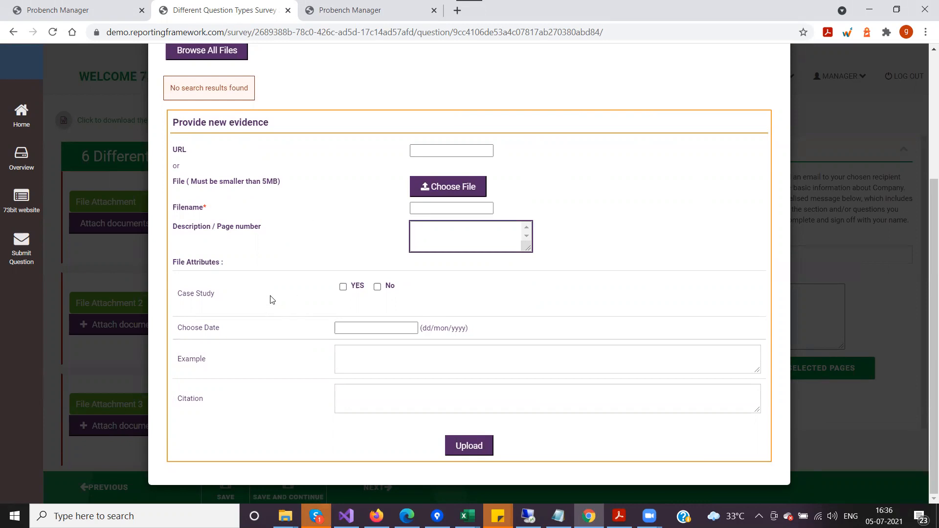
drag(173, 263, 239, 263)
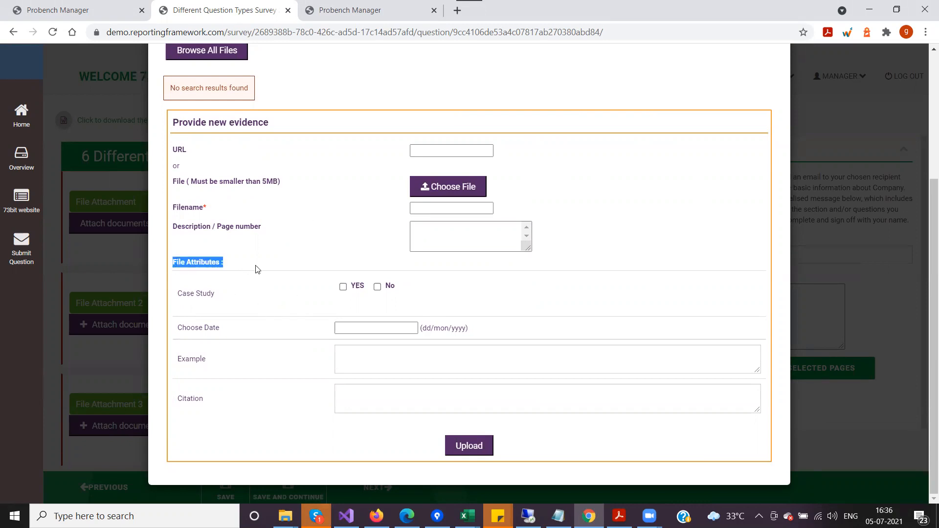
click(255, 268)
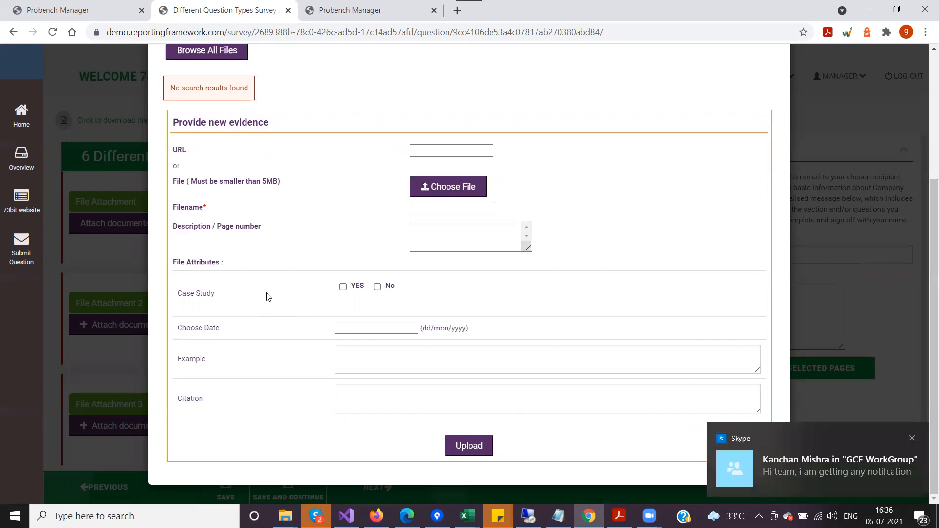
click(911, 439)
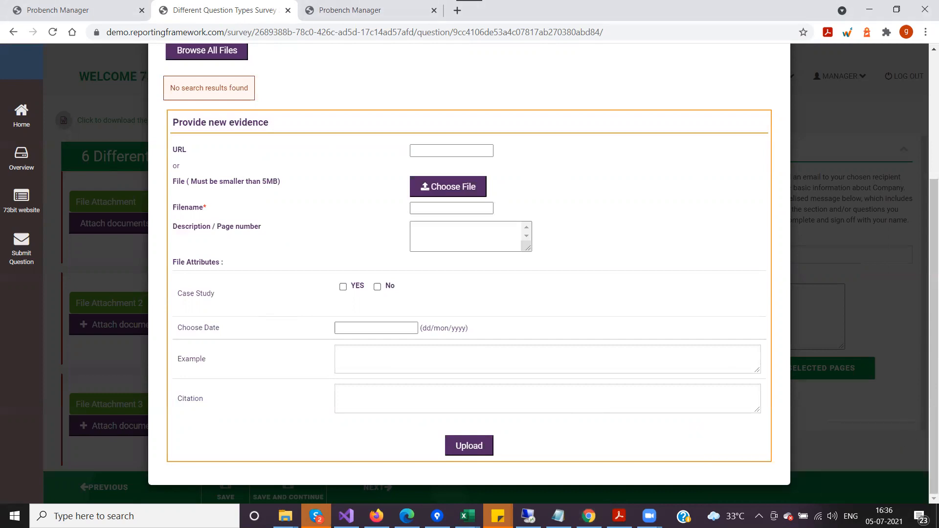
mouse_move(316, 516)
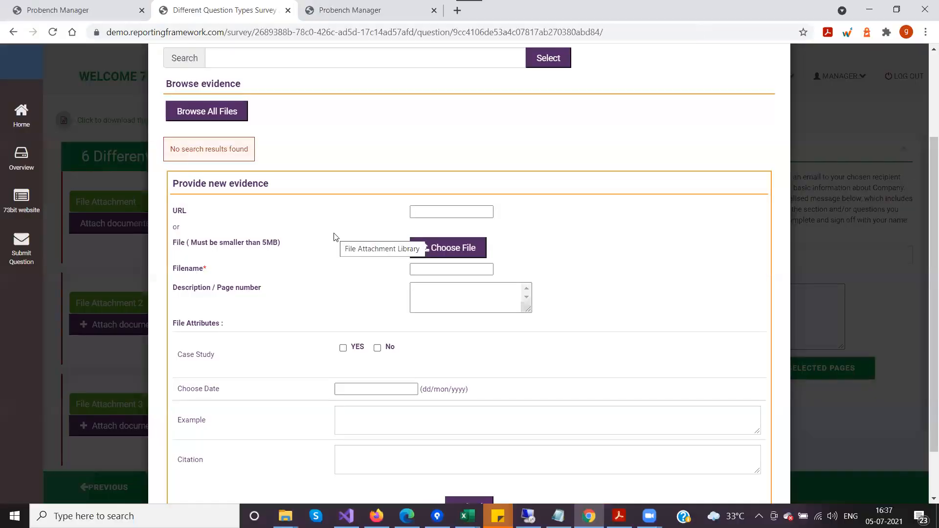
scroll(336, 237, down, 1)
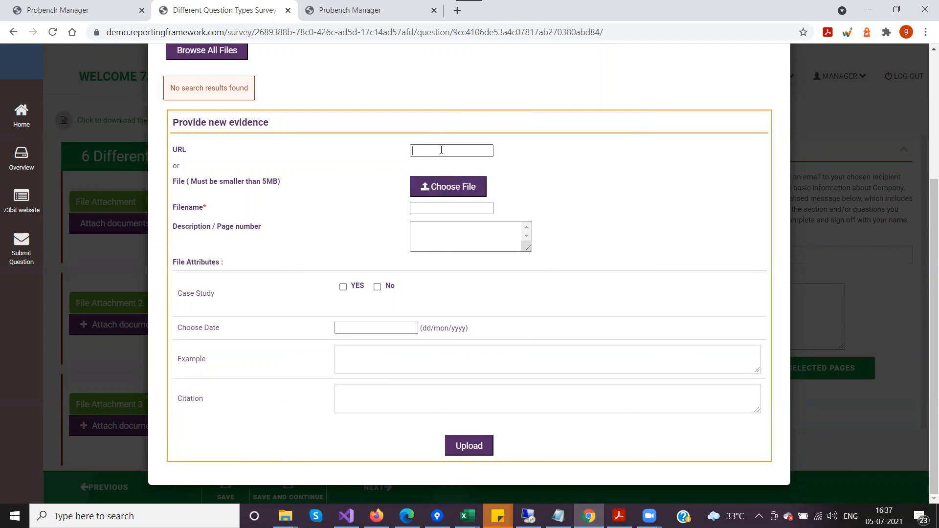
key(ctrl+v)
drag(442, 150, 357, 159)
drag(473, 150, 411, 150)
drag(507, 152, 548, 153)
click(433, 150)
click(421, 209)
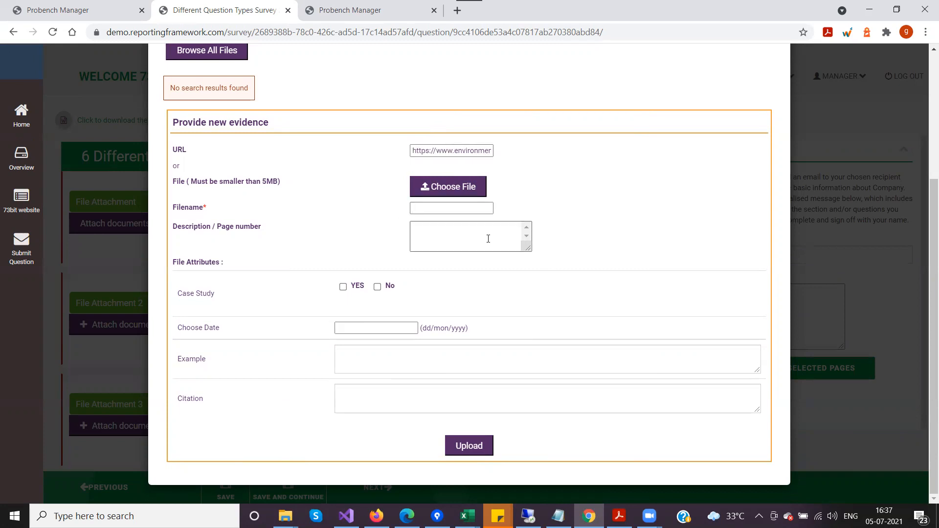
drag(461, 148, 541, 153)
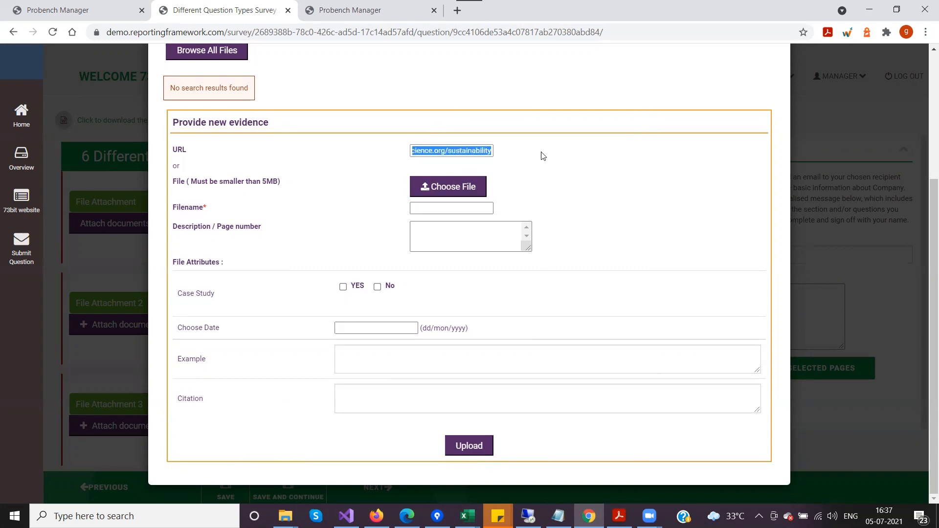
click(469, 152)
drag(469, 151, 418, 155)
Set the evidence filename to About_Sustainability and enter "Test Description" as its description.
click(418, 207)
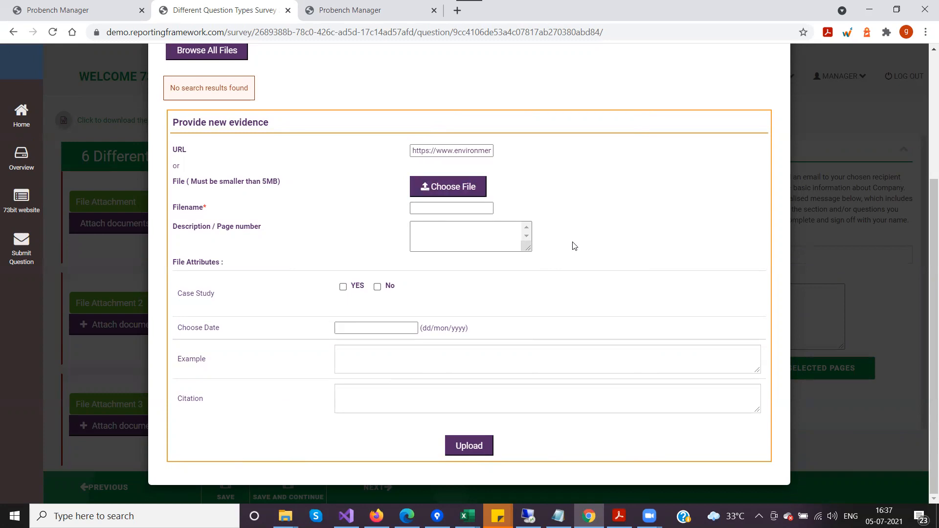
text(Susu)
text(ainanbl)
text(About_Sustainability)
click(469, 236)
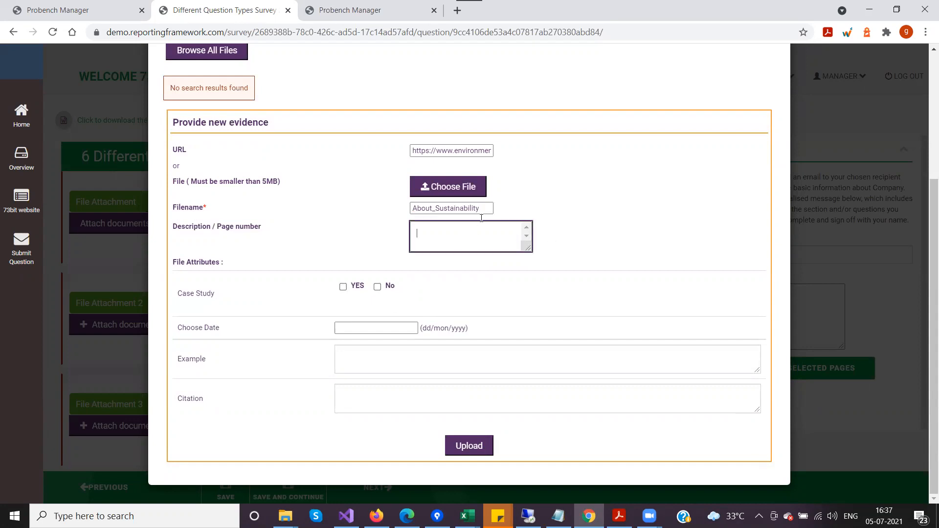
text(Test Description )
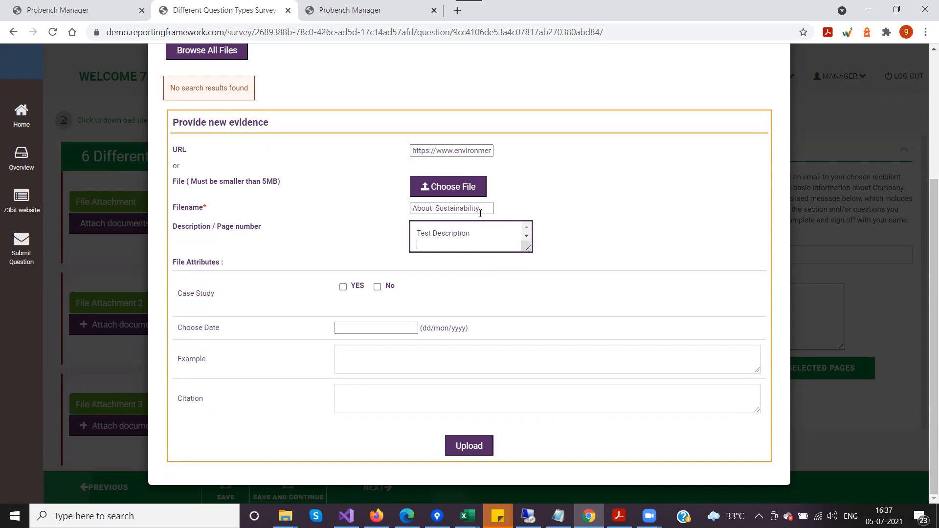
text(Page 2)
drag(443, 244, 389, 251)
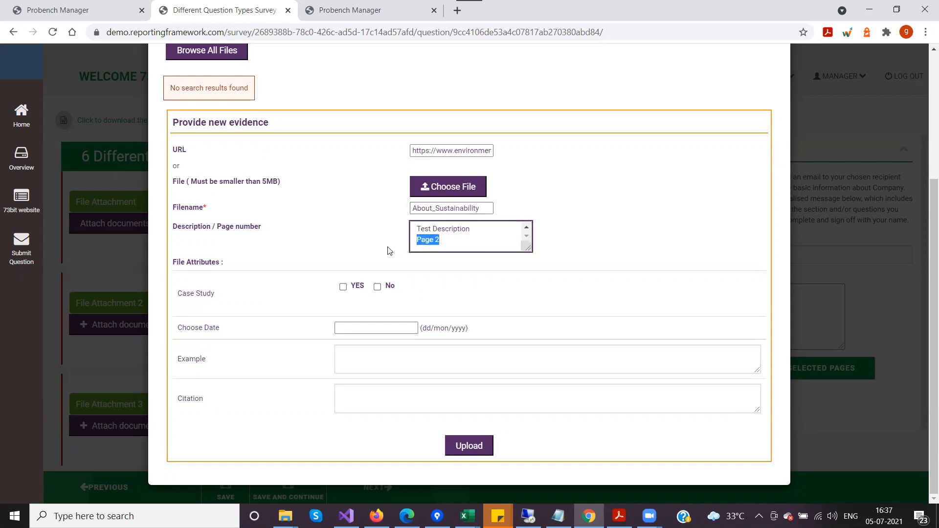
key(BackSpace)
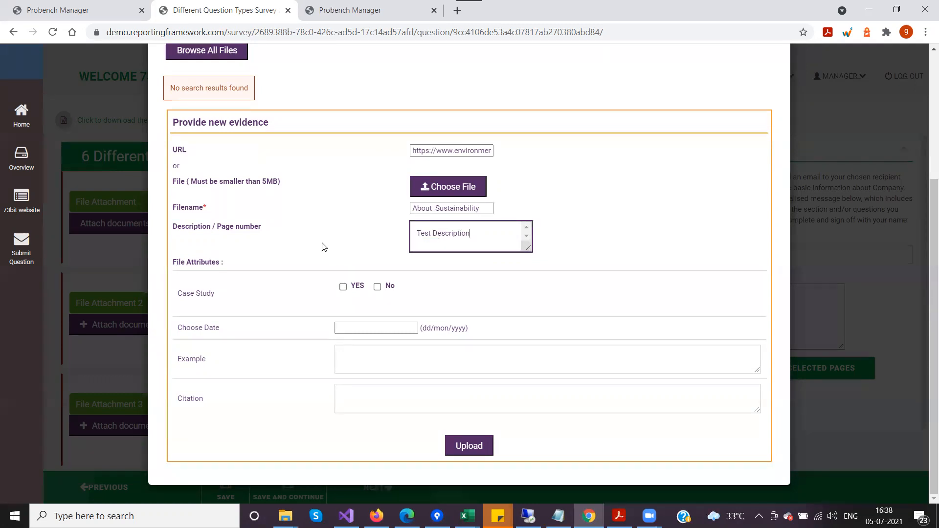
Set the evidence's date attribute to 06/Jul/2021 and upload the evidence.
click(362, 328)
click(384, 393)
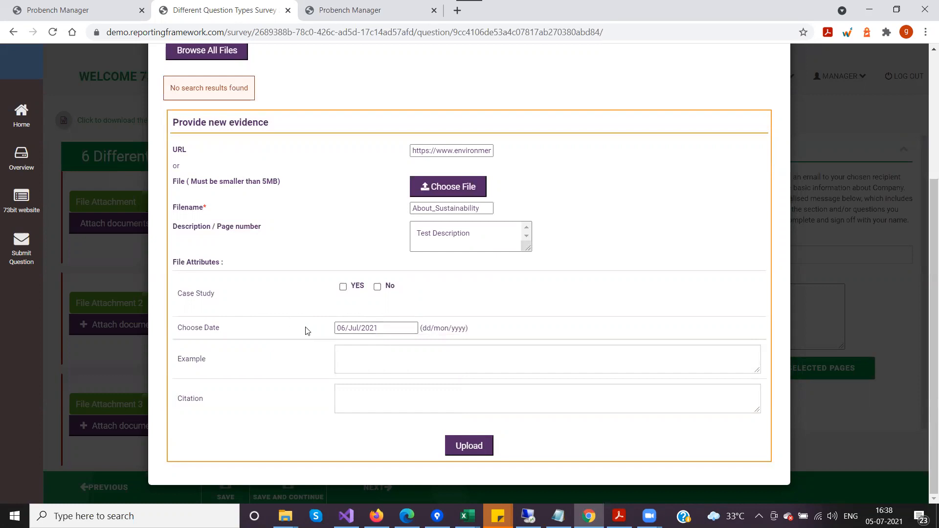
click(467, 446)
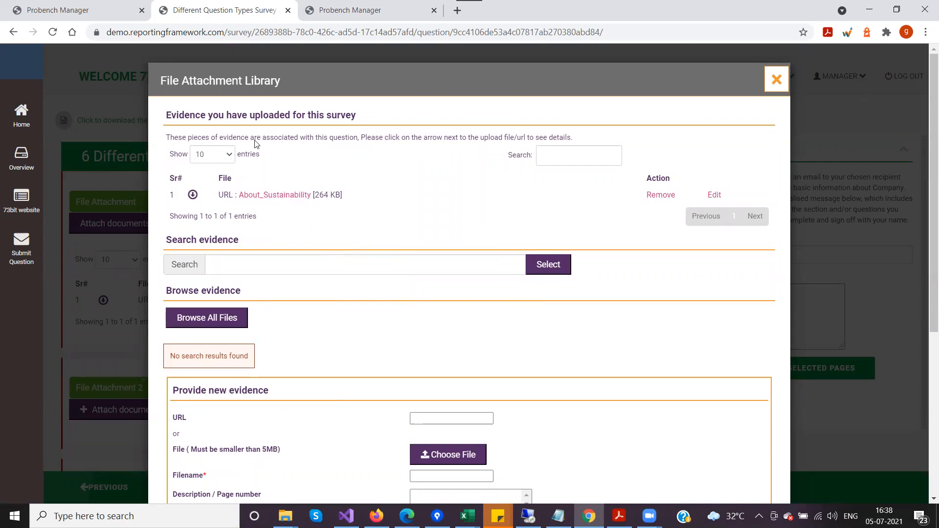
Expand the details of the About_Sustainability evidence and review its URL, description and linked question.
click(193, 195)
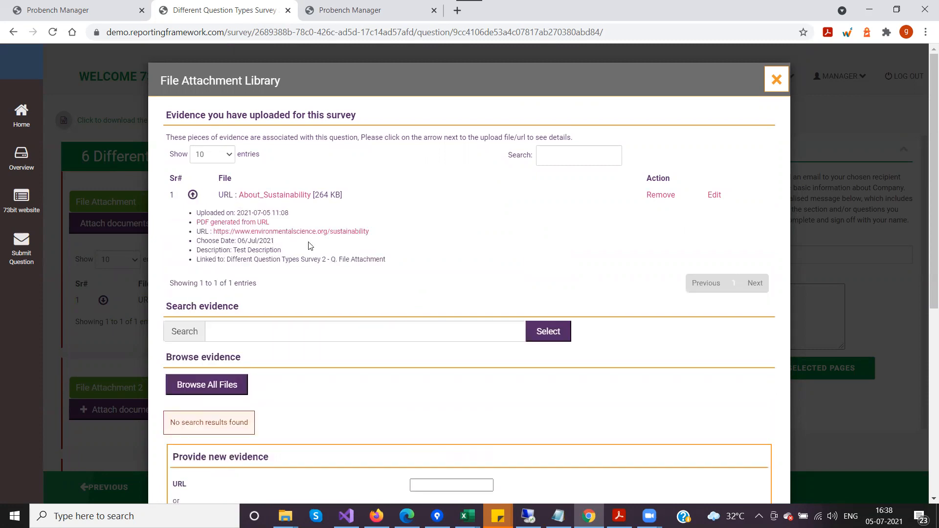
drag(376, 239, 213, 232)
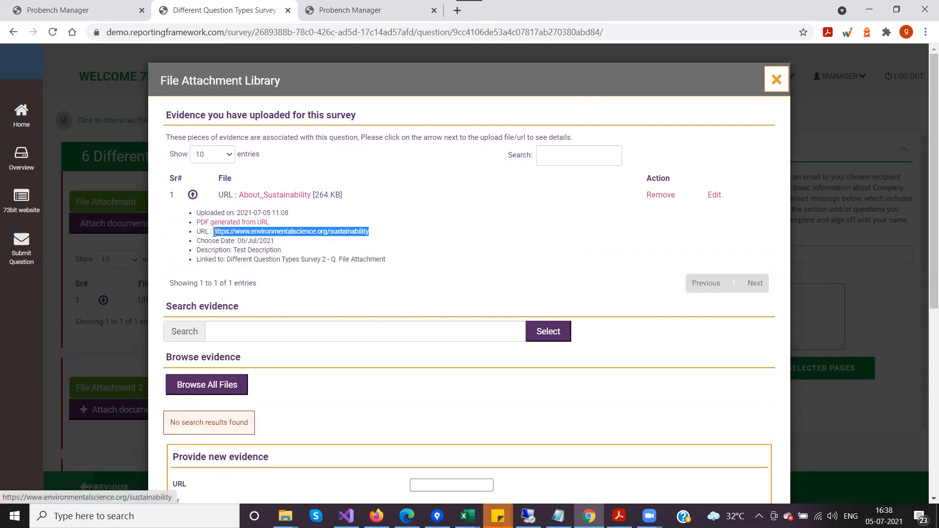
click(269, 263)
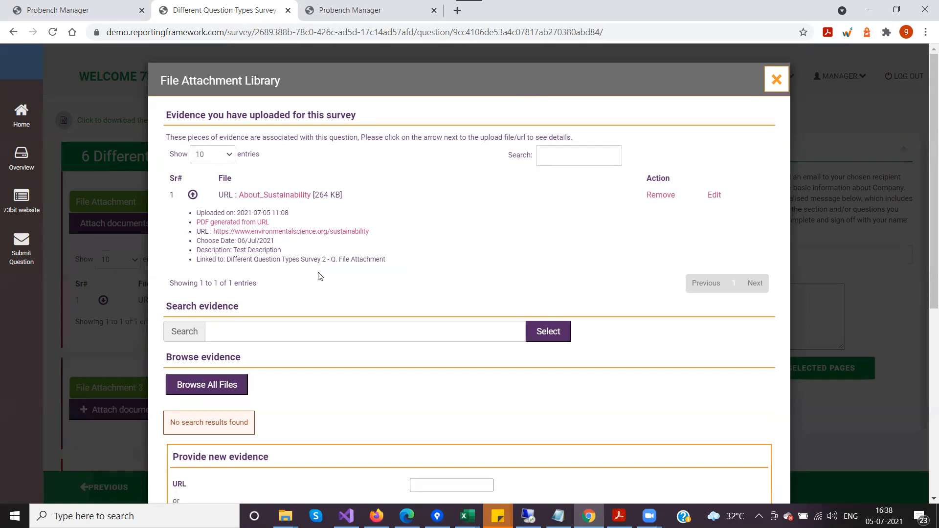
drag(235, 250, 293, 252)
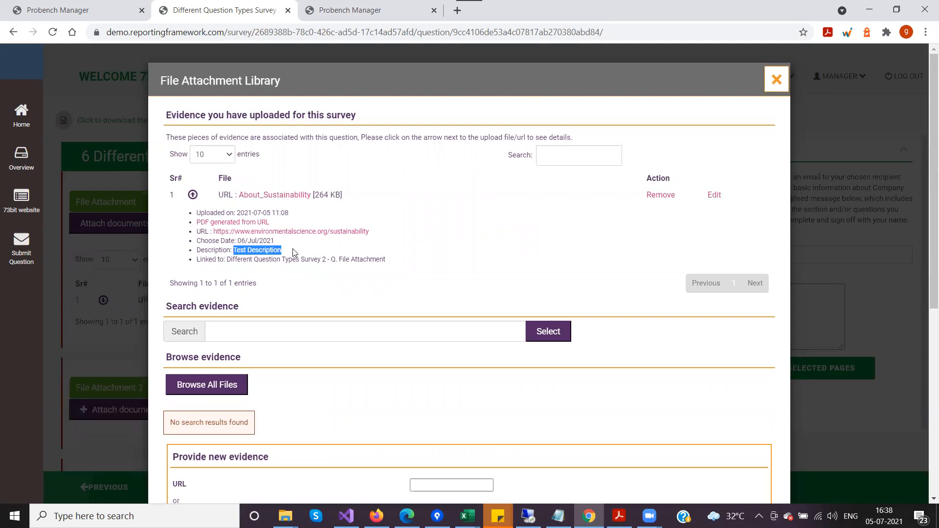
click(288, 268)
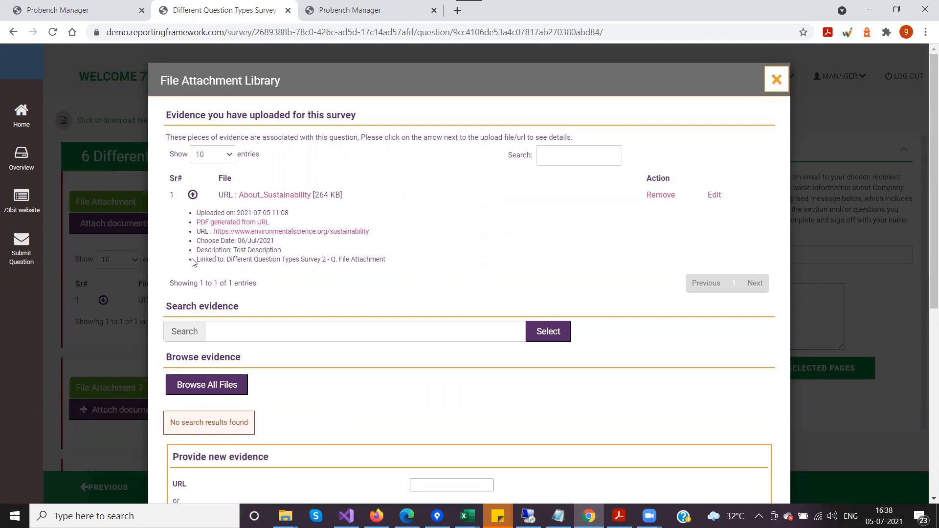
drag(195, 260, 404, 264)
click(421, 267)
Open the PDF generated from the evidence URL and read through its pages.
click(236, 223)
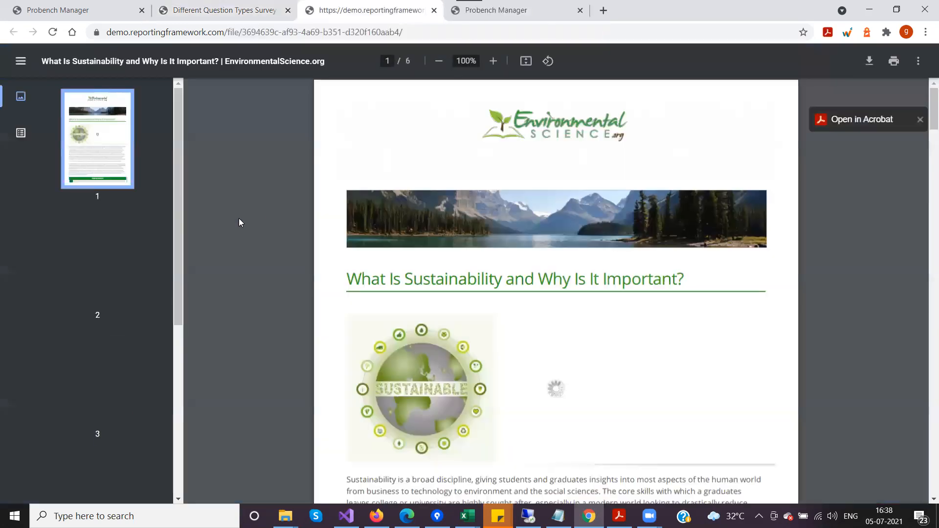
scroll(509, 304, down, 5)
scroll(509, 305, down, 15)
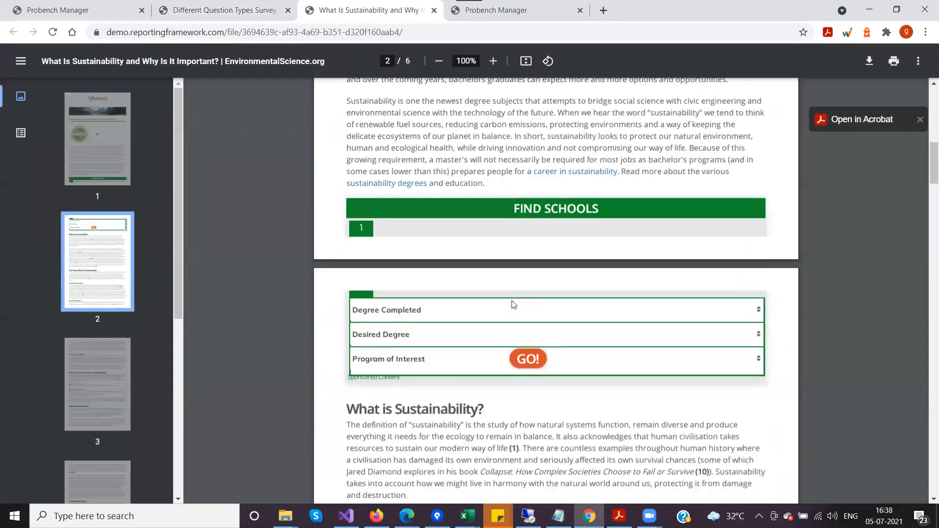
scroll(514, 304, down, 10)
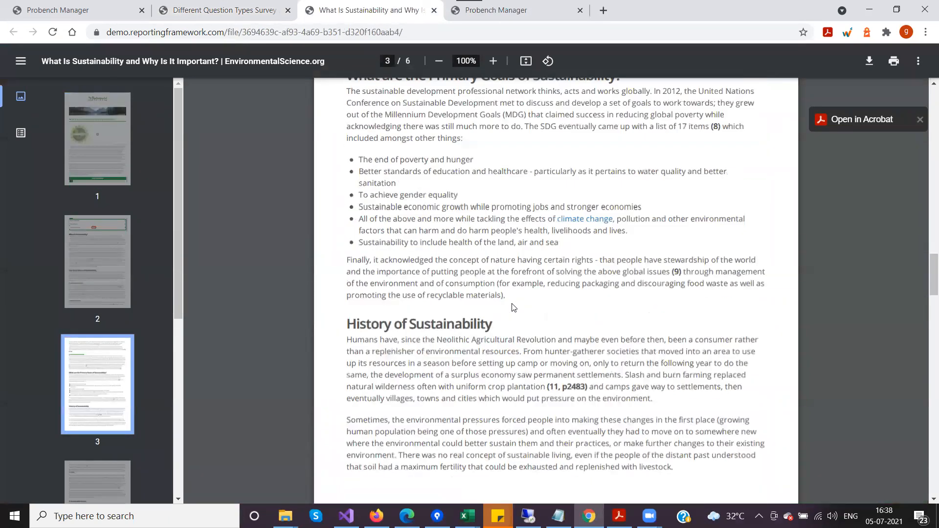
scroll(143, 347, down, 3)
scroll(458, 315, down, 15)
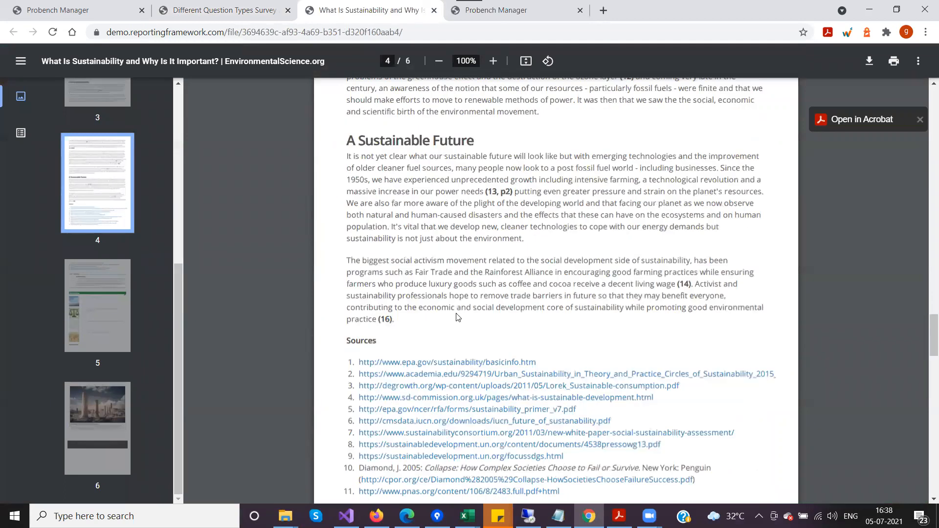
Skim the rest of the generated PDF, then return to the survey's File Attachment Library and look over its sections.
scroll(458, 315, down, 5)
scroll(451, 311, up, 20)
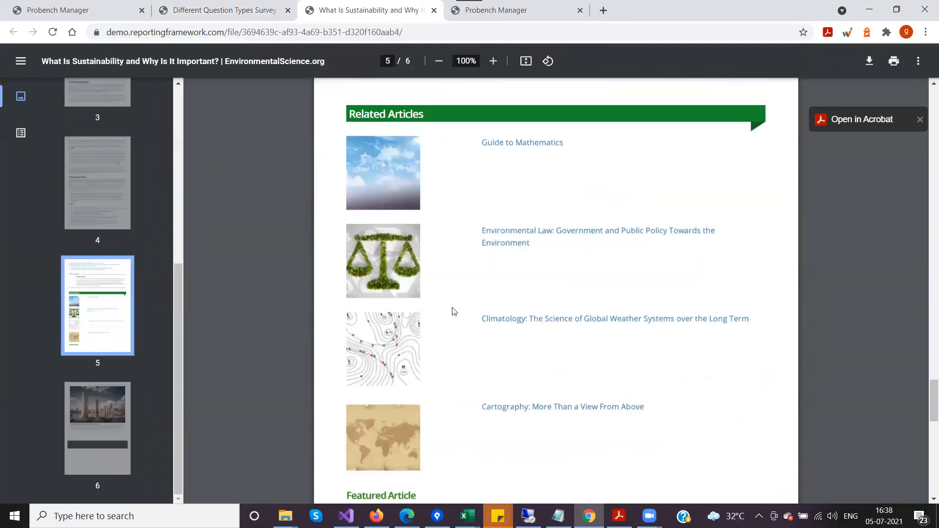
scroll(443, 309, up, 20)
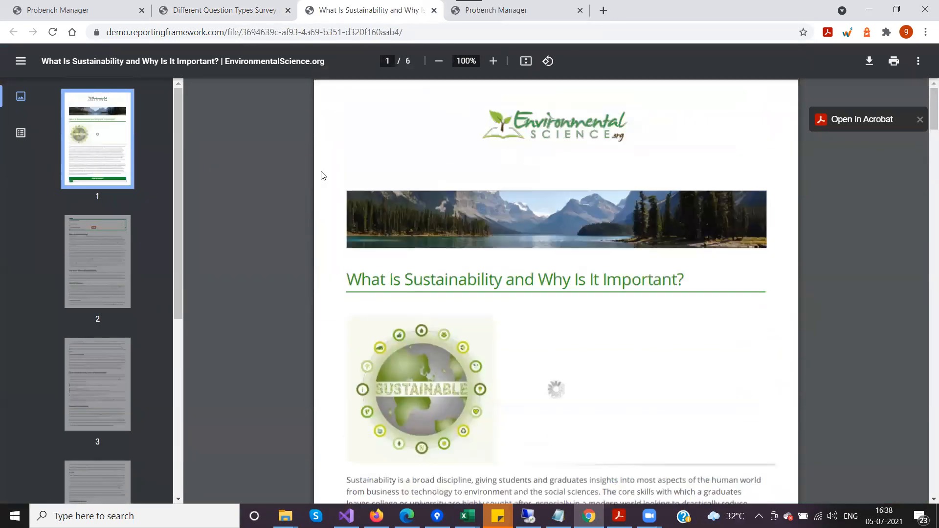
click(203, 18)
scroll(394, 348, down, 5)
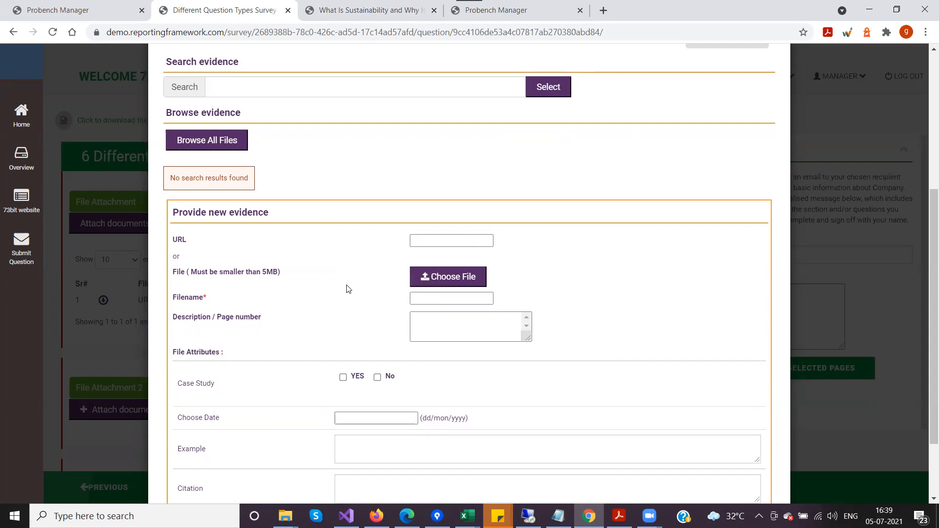
scroll(346, 287, up, 5)
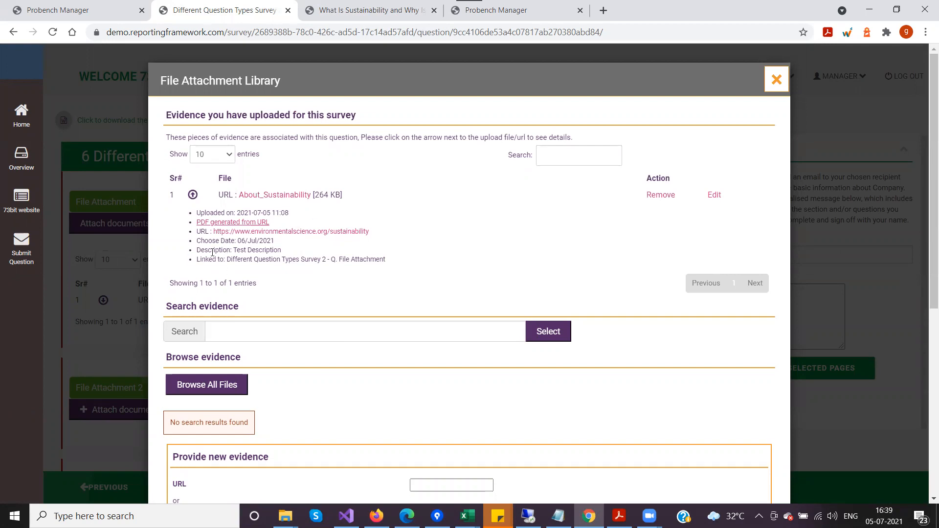
Edit the About_Sustainability evidence so its description reads "Test Description for Sustinability" and save it.
click(716, 195)
click(274, 152)
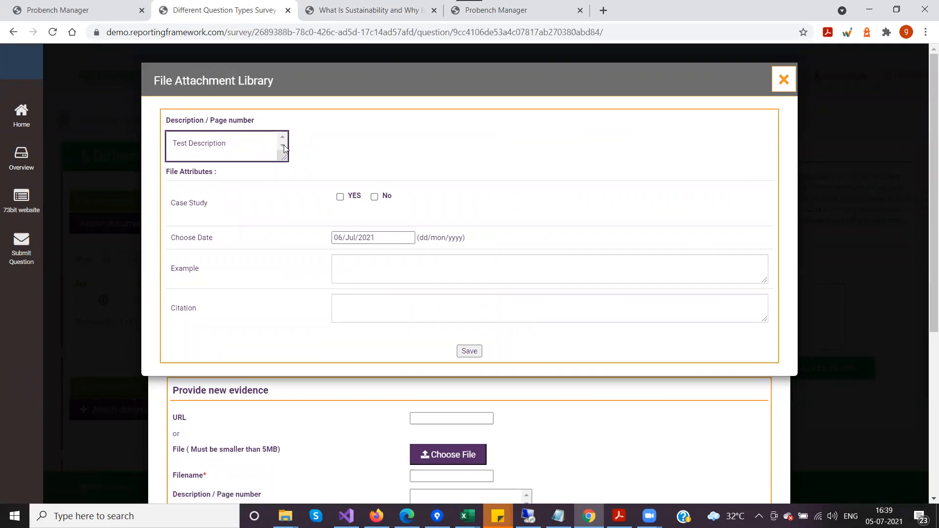
text(for Sustainability)
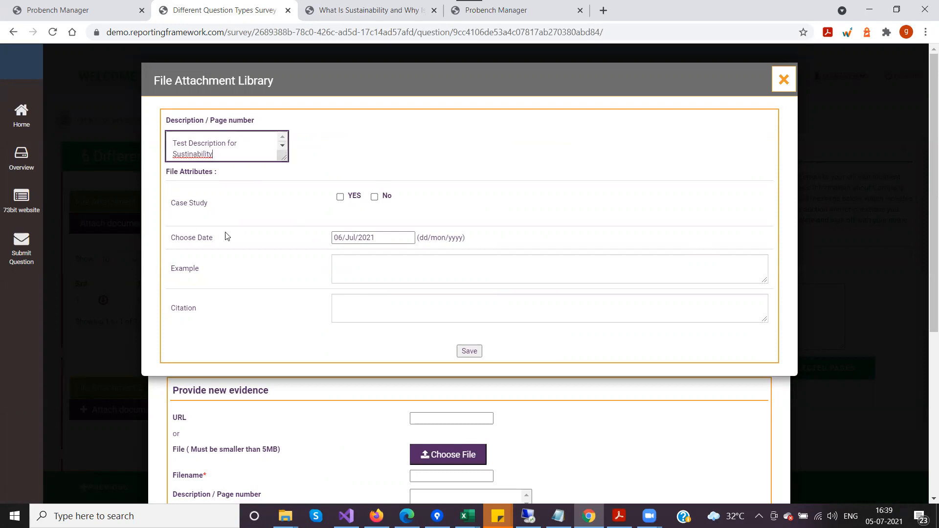
click(467, 351)
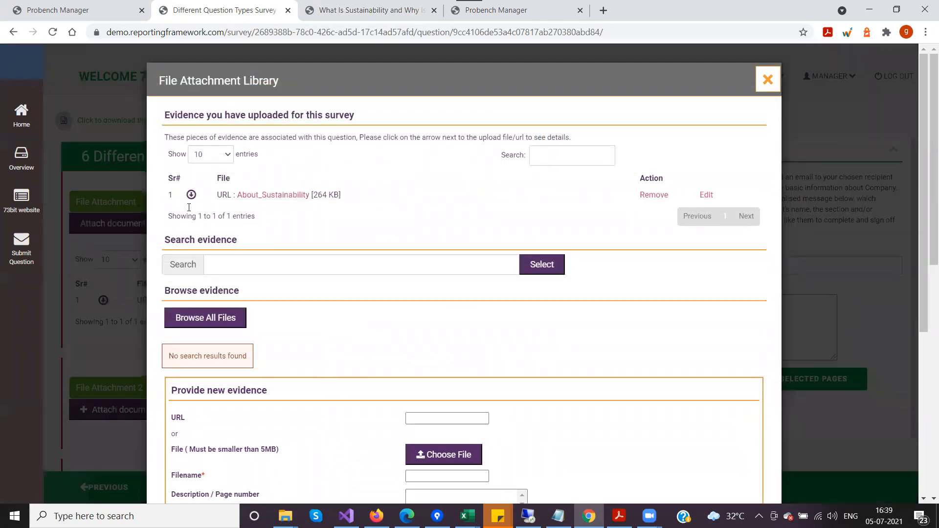
Expand the About_Sustainability evidence's details and check its edited description and date.
click(190, 195)
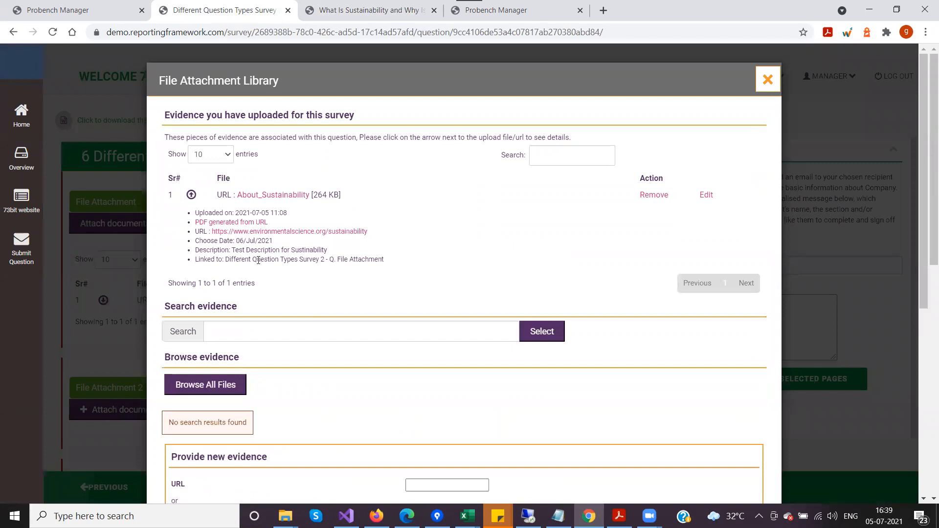
drag(233, 250, 334, 254)
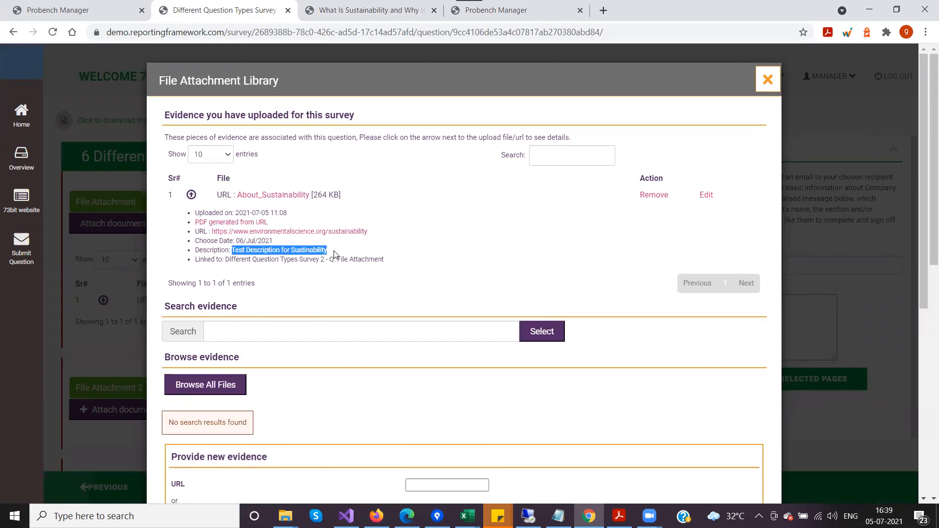
click(297, 248)
drag(235, 240, 294, 244)
click(314, 245)
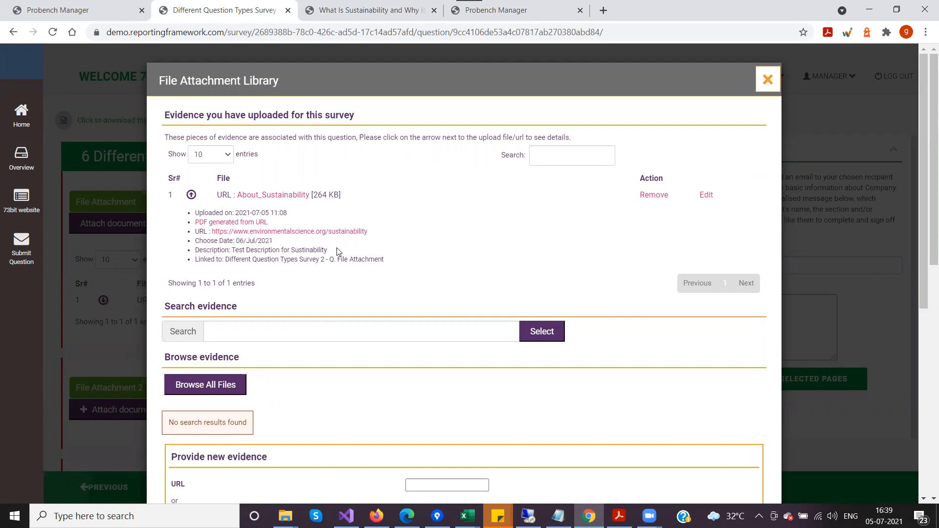
Choose Features.txt from the Downloads folder as the file for the new evidence.
scroll(463, 243, down, 2)
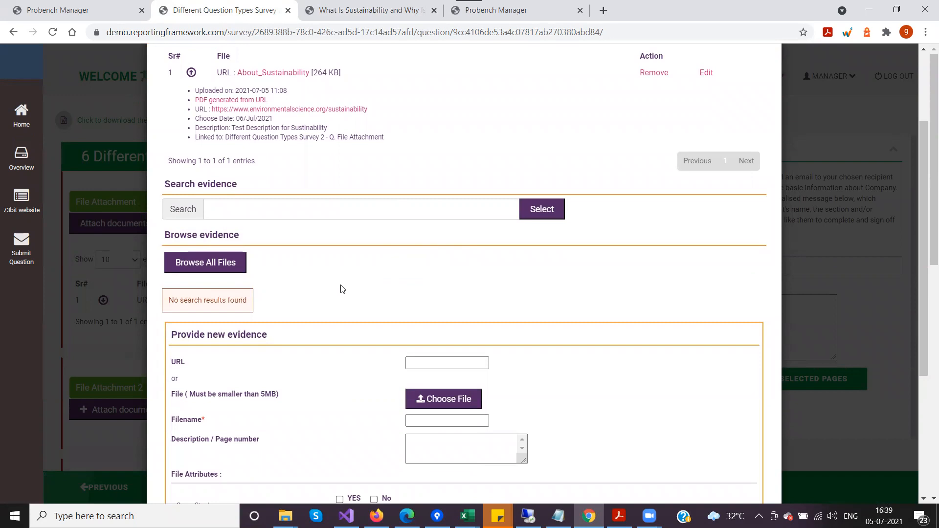
scroll(341, 289, down, 4)
click(451, 193)
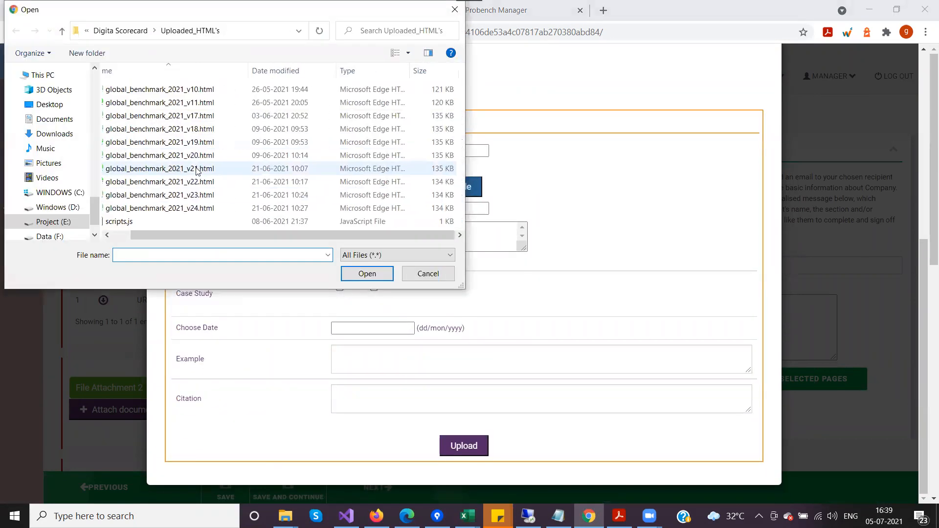
scroll(29, 154, up, 6)
scroll(45, 153, up, 10)
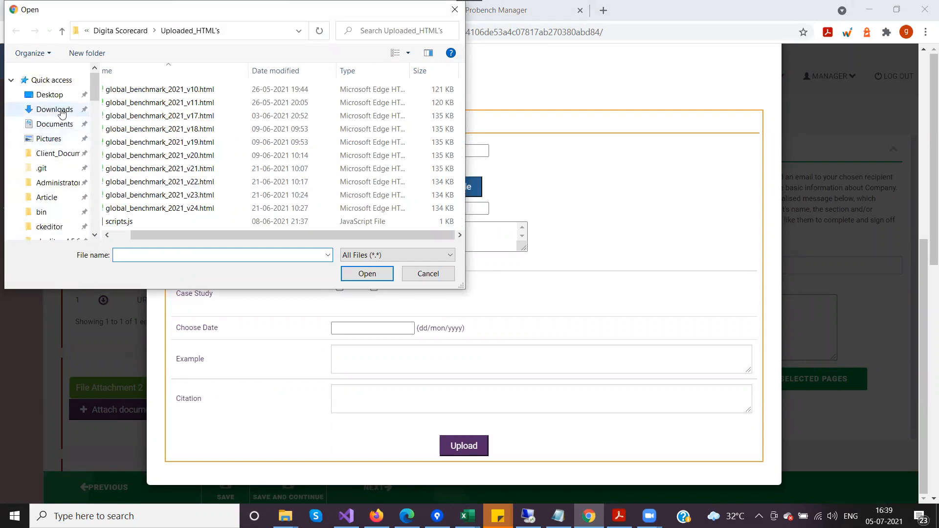
click(61, 114)
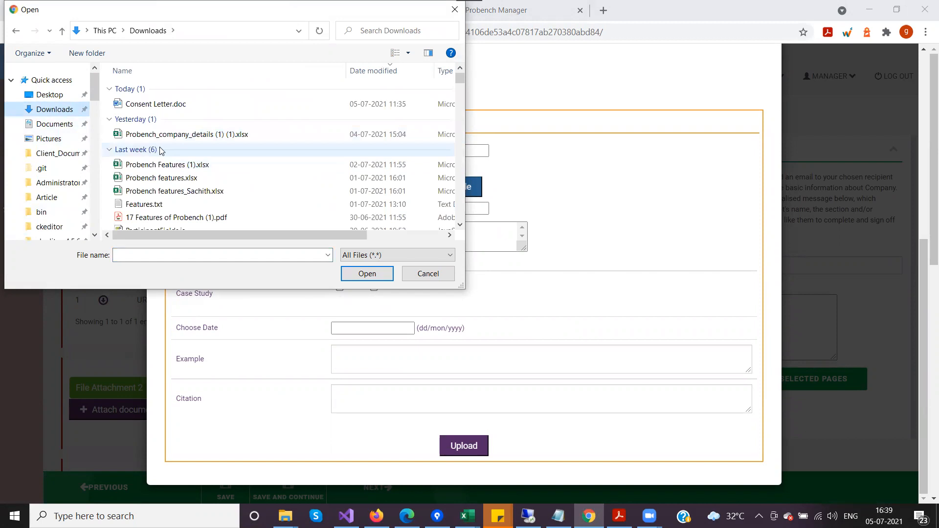
scroll(161, 150, down, 2)
click(141, 129)
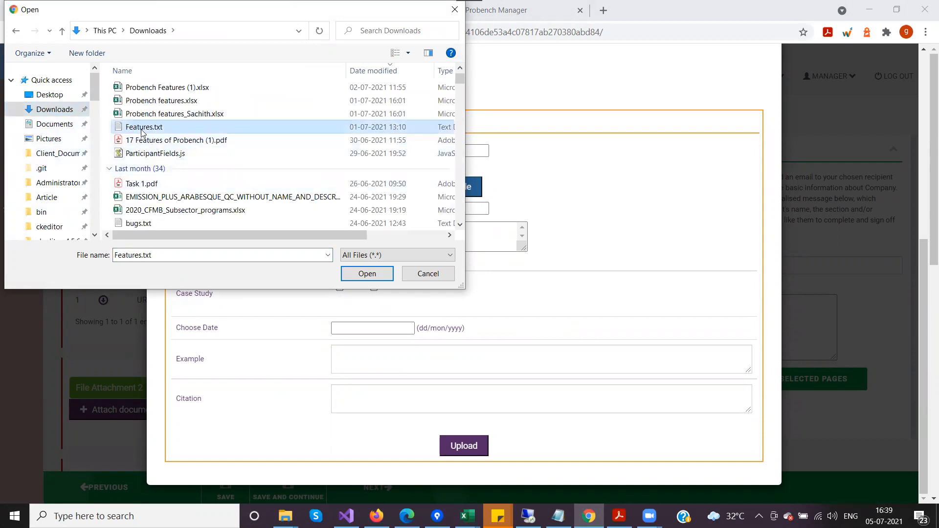
click(367, 274)
Set the Features.txt evidence's date to 06/Jul/2021 and its description to "Page 4", and upload it.
click(418, 238)
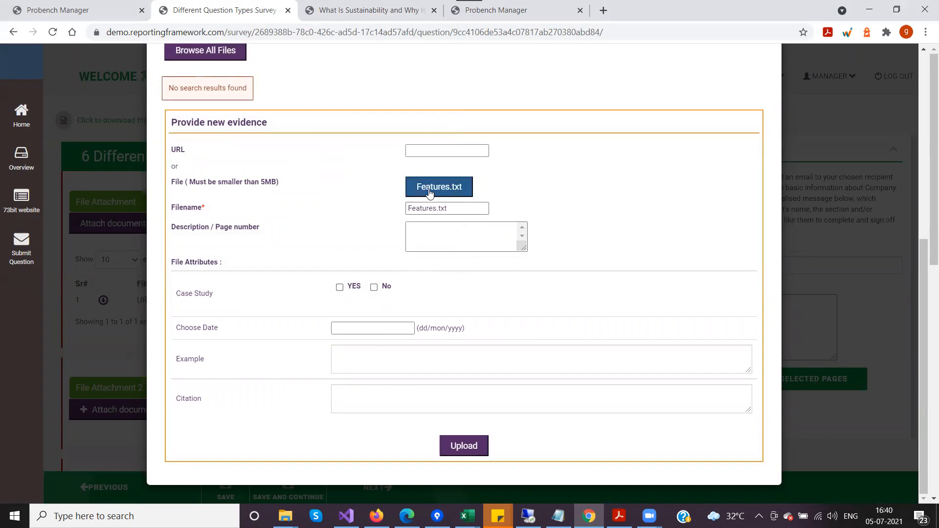
drag(457, 209, 384, 213)
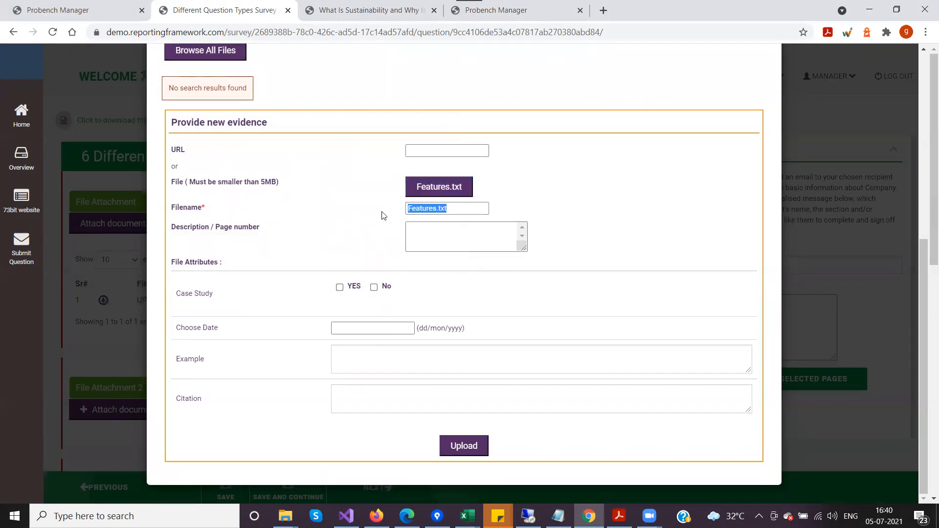
click(363, 243)
click(366, 326)
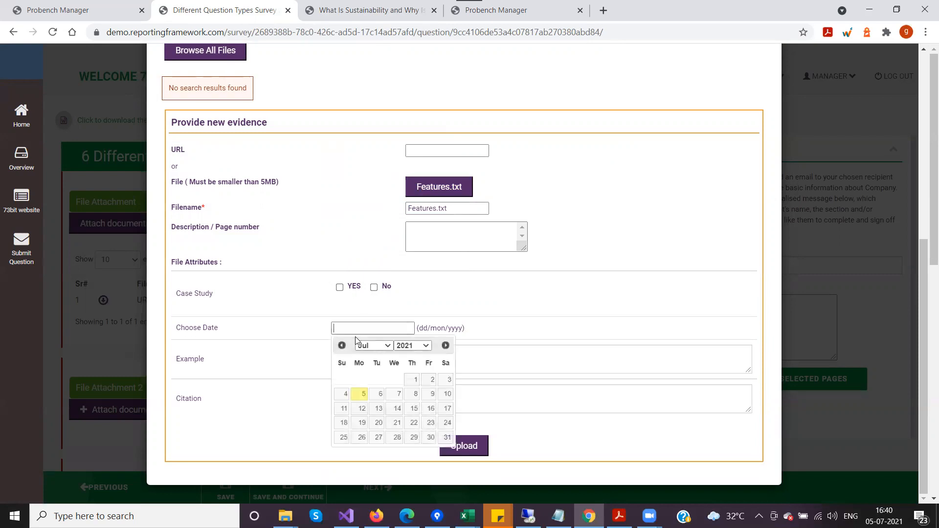
click(378, 394)
click(428, 237)
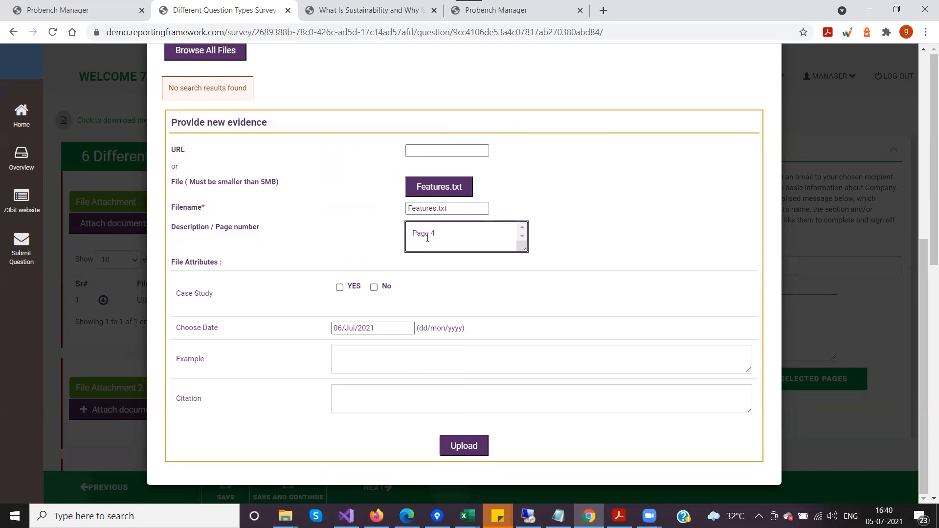
click(456, 449)
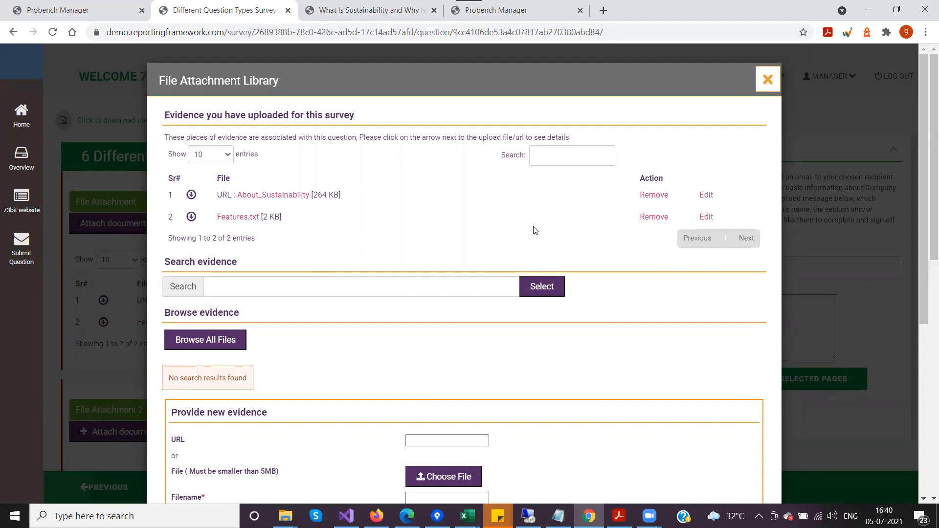
Review the details of the uploaded Features.txt evidence and close the File Attachment Library.
click(191, 216)
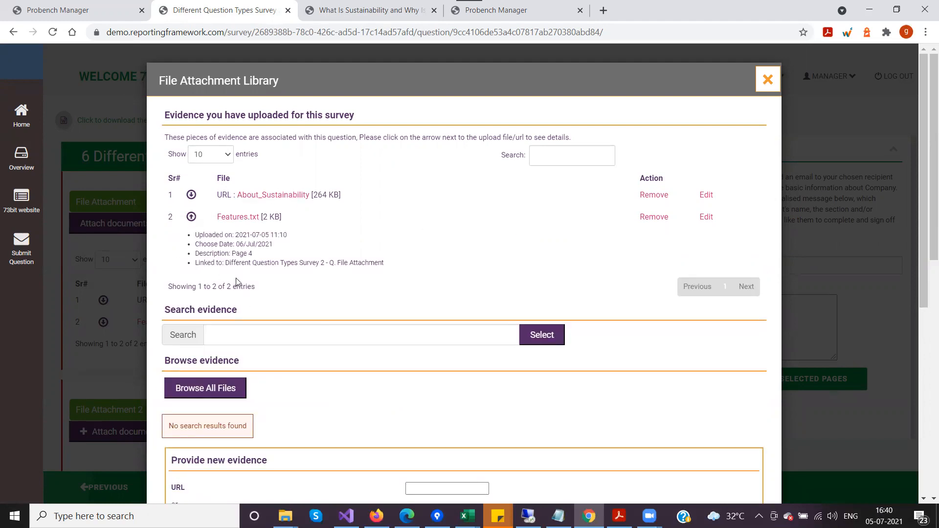
drag(232, 253, 341, 244)
click(267, 254)
click(342, 244)
click(767, 80)
Attach the existing About_Sustainability evidence to the File Attachment 2 question by browsing all files.
scroll(324, 289, down, 5)
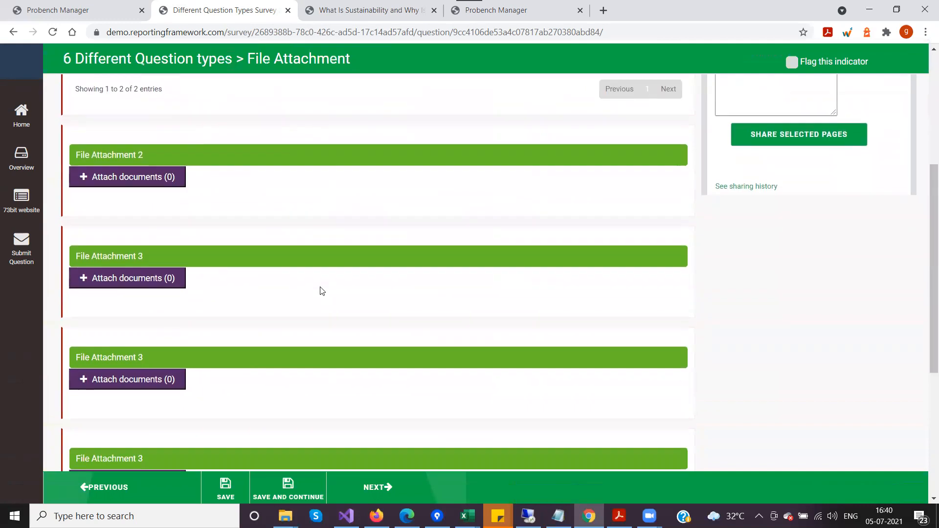
click(130, 183)
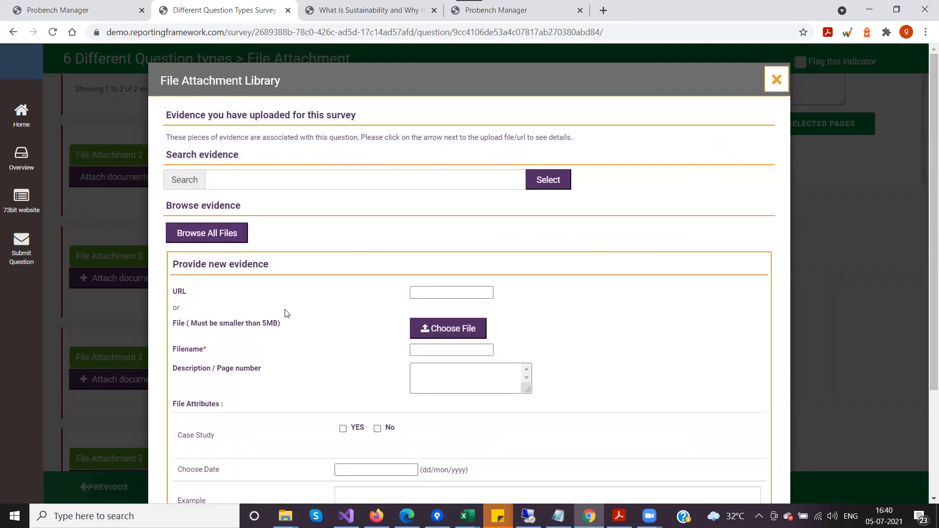
click(194, 241)
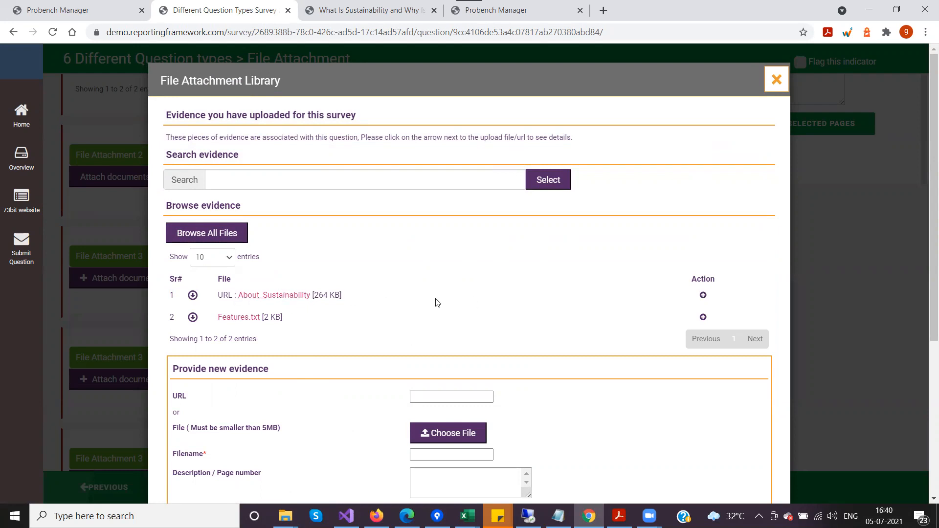
click(703, 295)
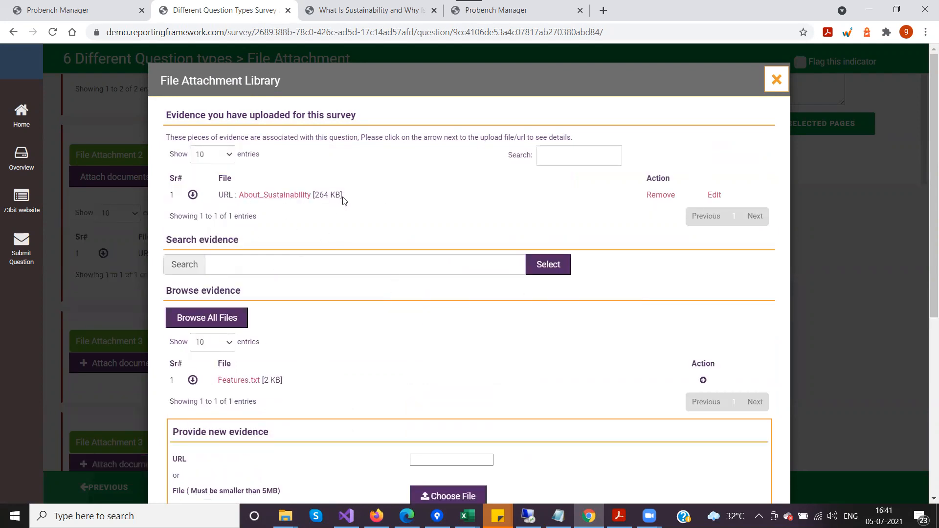
Give the About_Sustainability evidence under File Attachment 2 the description "Test Description 2" and save it.
click(192, 196)
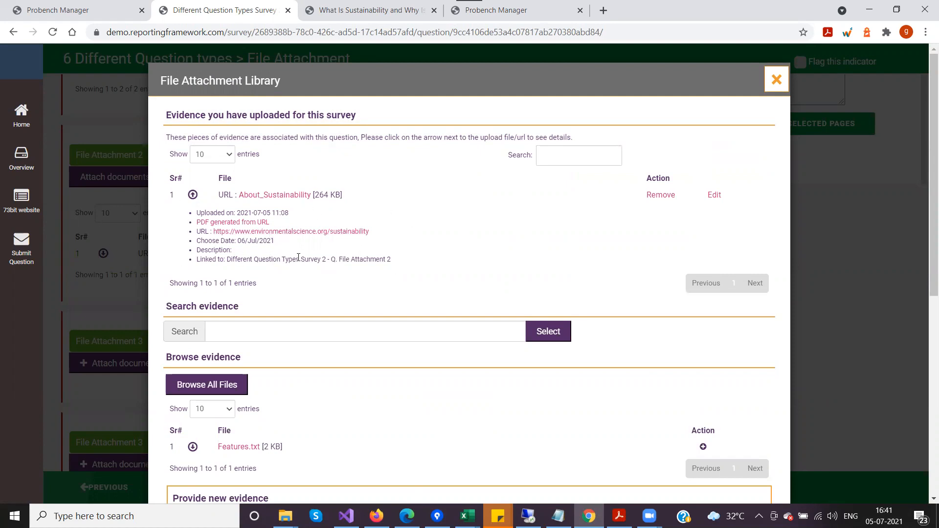
click(714, 195)
click(379, 268)
text(Test Description 2)
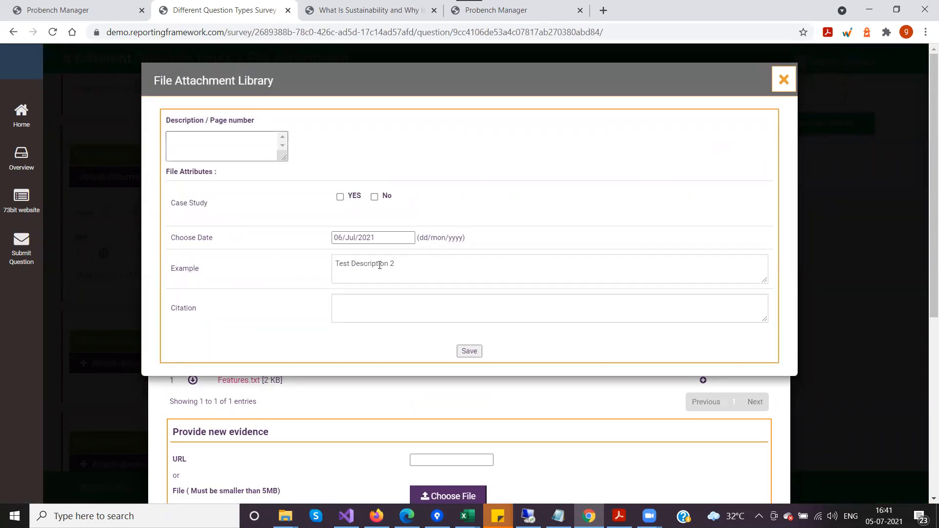
drag(394, 264, 237, 265)
key(ctrl+c)
key(BackSpace)
click(204, 148)
key(ctrl+v)
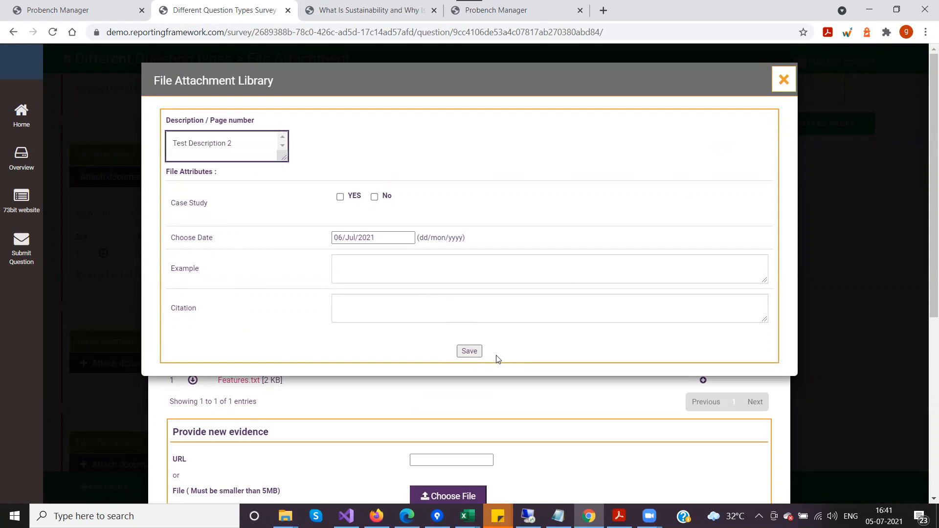
click(470, 352)
Expand the details of the About_Sustainability evidence under File Attachment 2 and check its description.
click(191, 195)
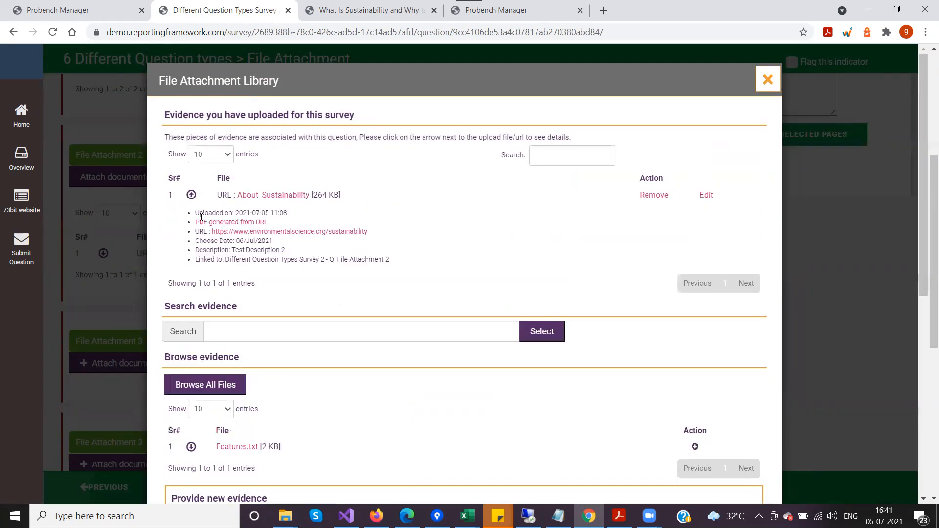
drag(234, 251, 301, 253)
scroll(310, 273, down, 4)
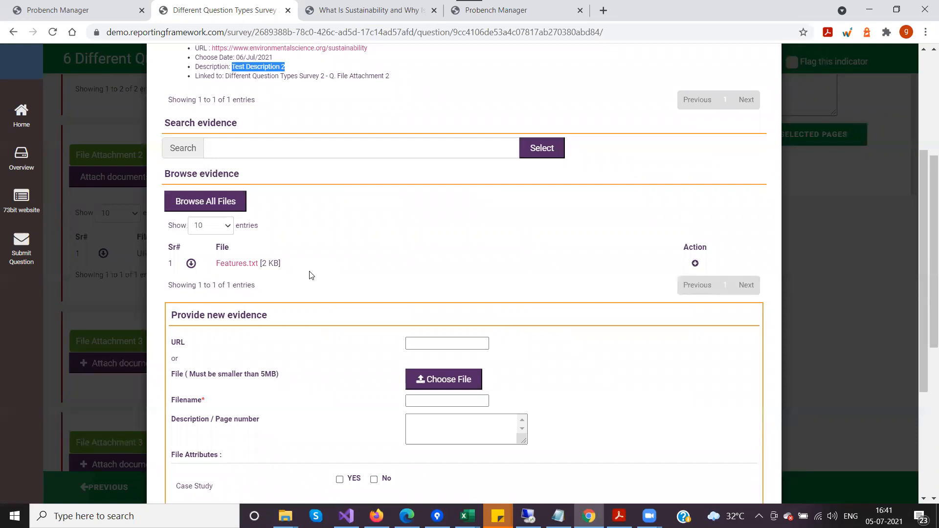
scroll(398, 351, up, 4)
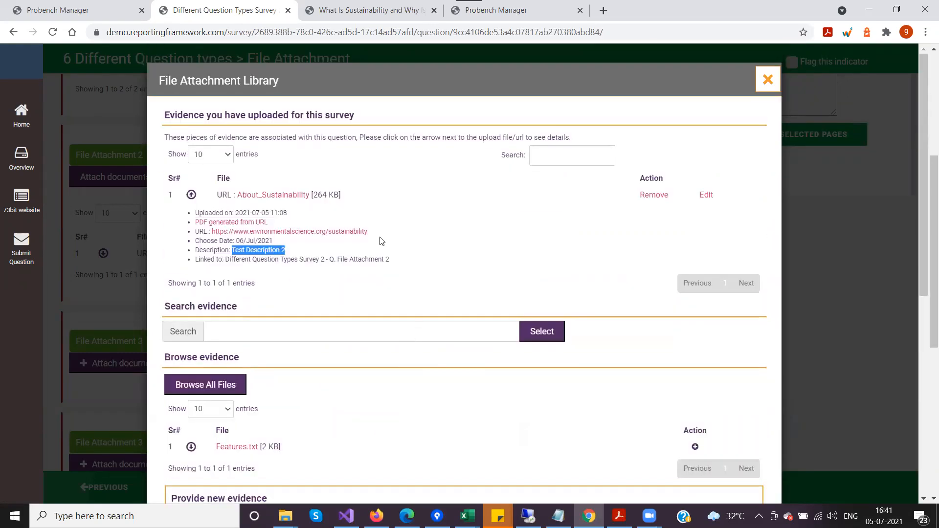
Search the uploaded evidence for "Evidence".
scroll(237, 353, down, 4)
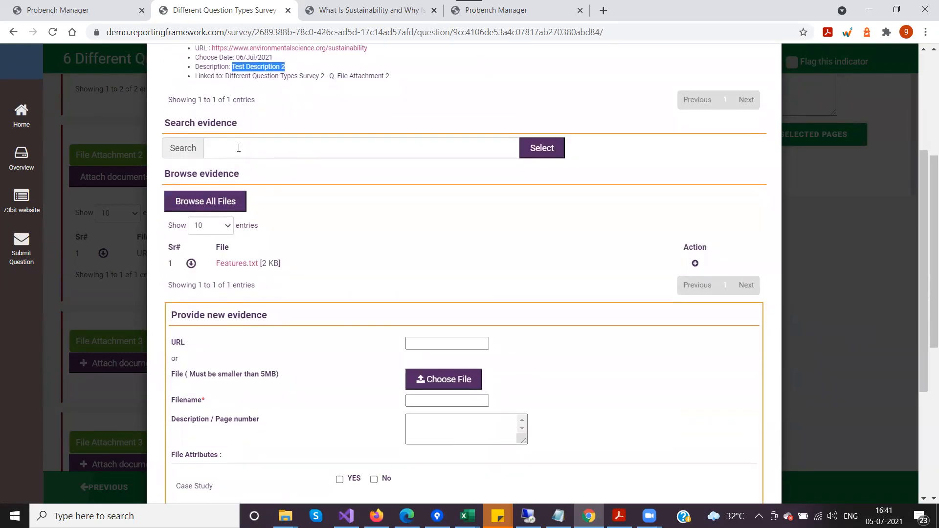
click(239, 148)
text(Evidence)
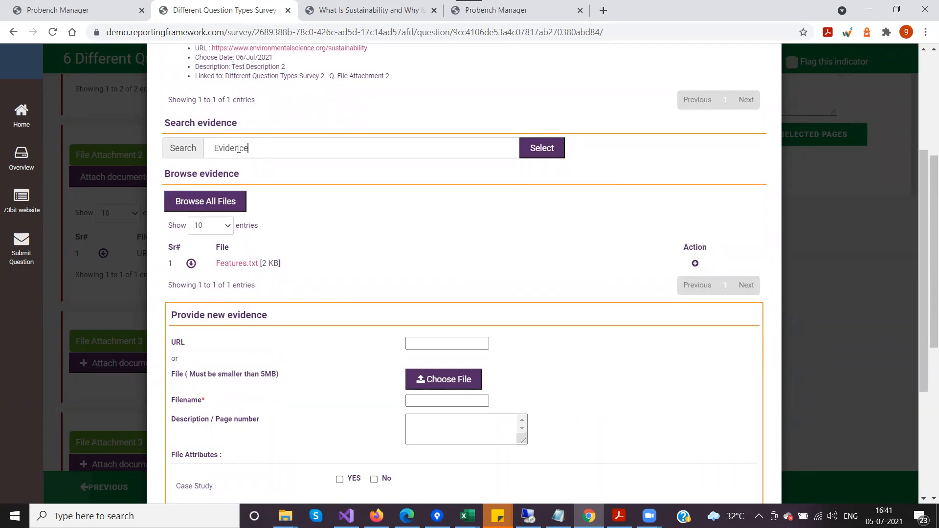
click(540, 148)
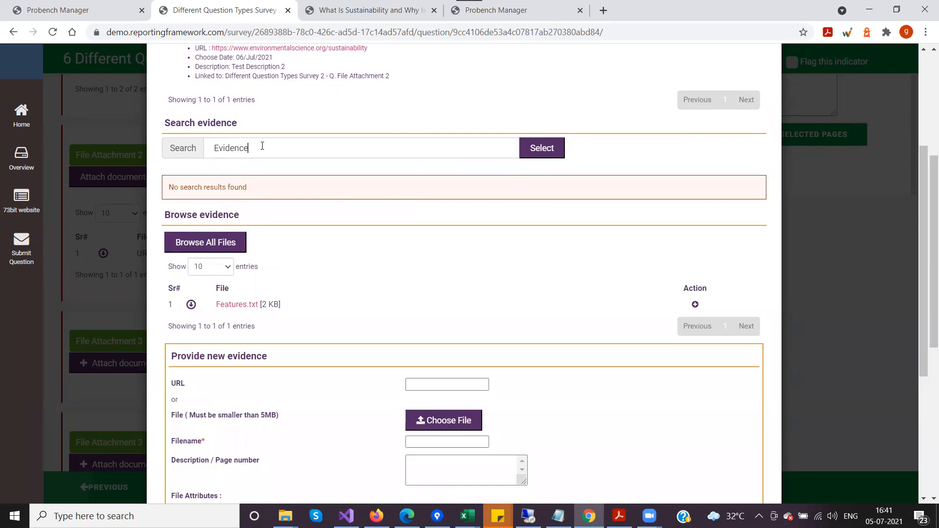
Search the uploaded evidence for "Features" in place of the previous term.
drag(250, 148, 146, 145)
text(Features)
click(521, 146)
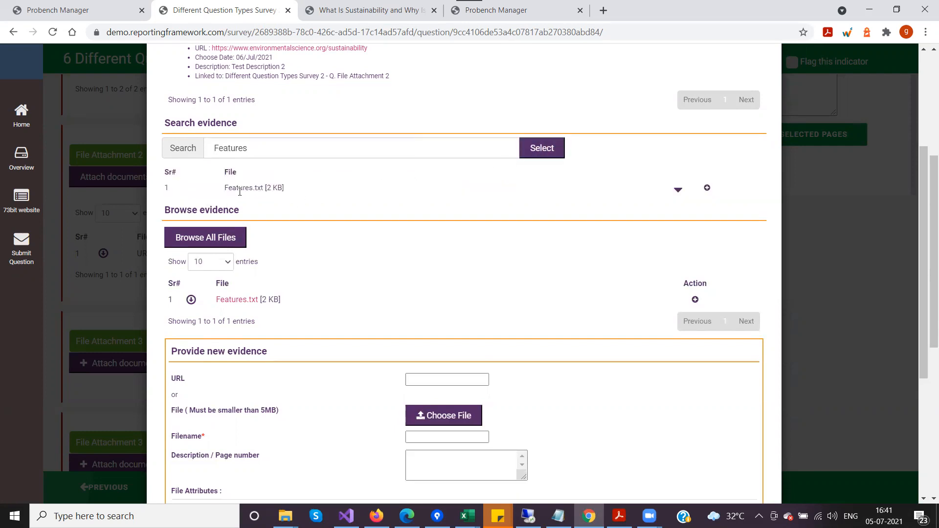
Search the uploaded evidence for "Sustainability" in place of the previous term.
double_click(252, 147)
text(Sustain)
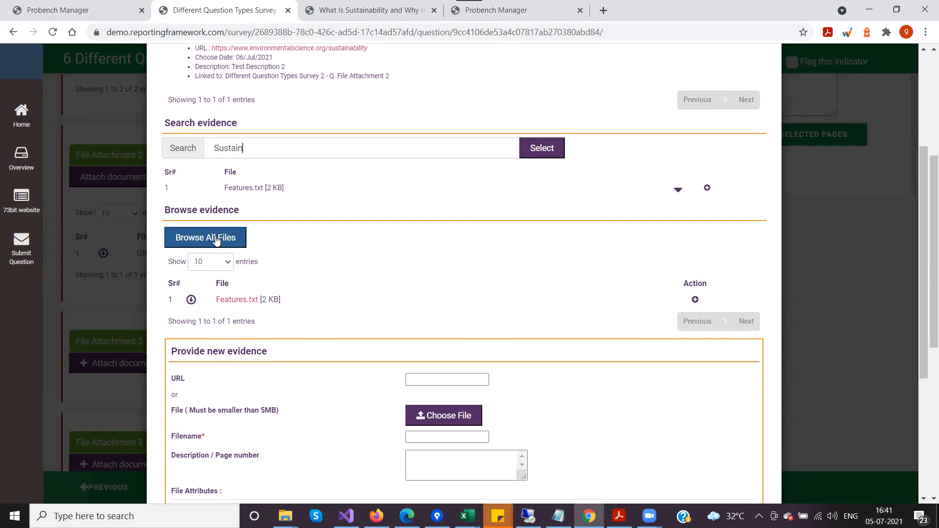
text(ability)
click(538, 148)
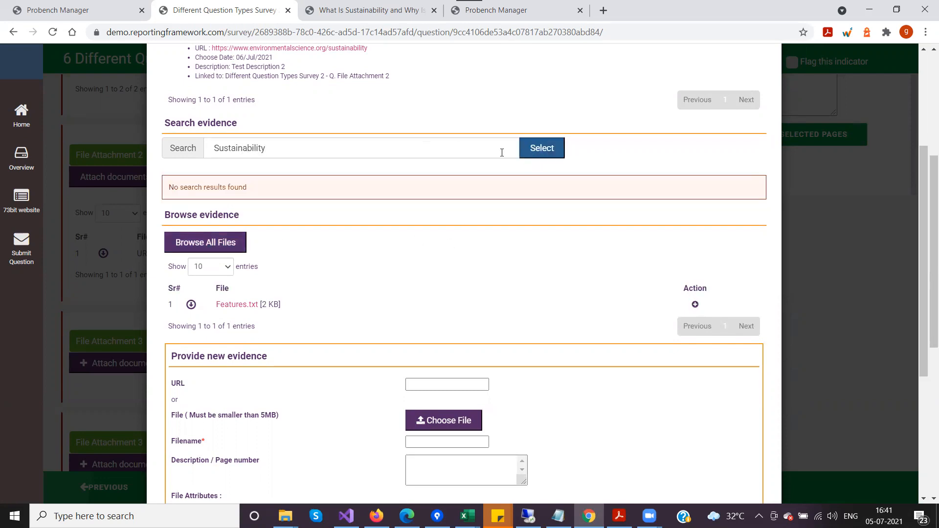
Remove the About_Sustainability evidence attached to File Attachment 2.
scroll(275, 238, up, 2)
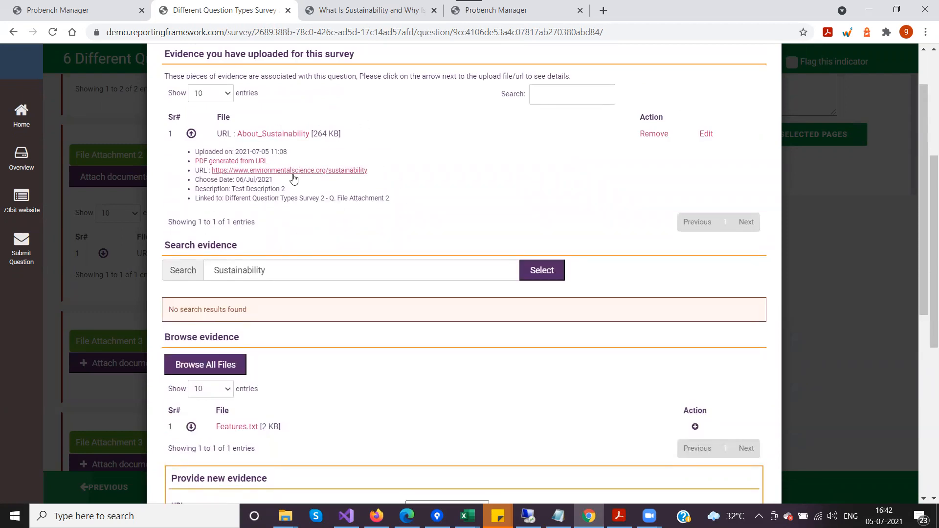
scroll(292, 301, down, 1)
scroll(292, 300, down, 1)
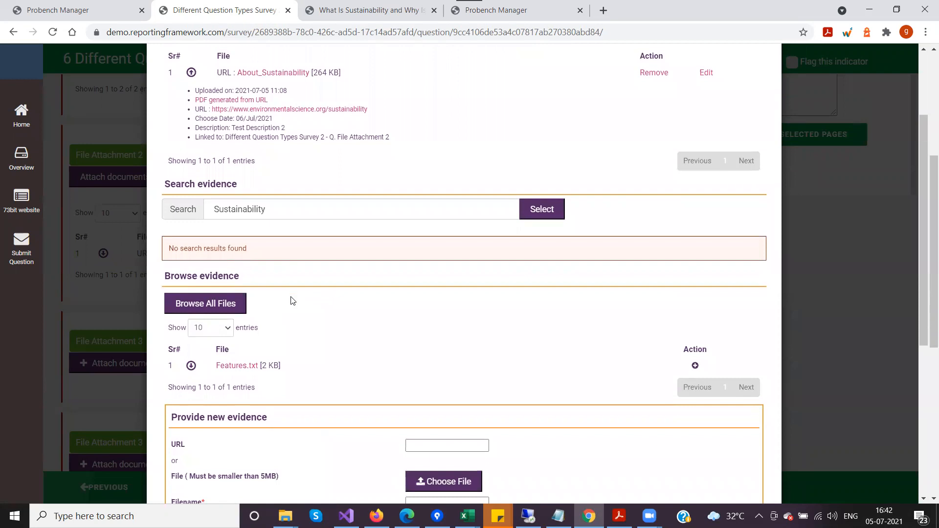
scroll(283, 290, up, 2)
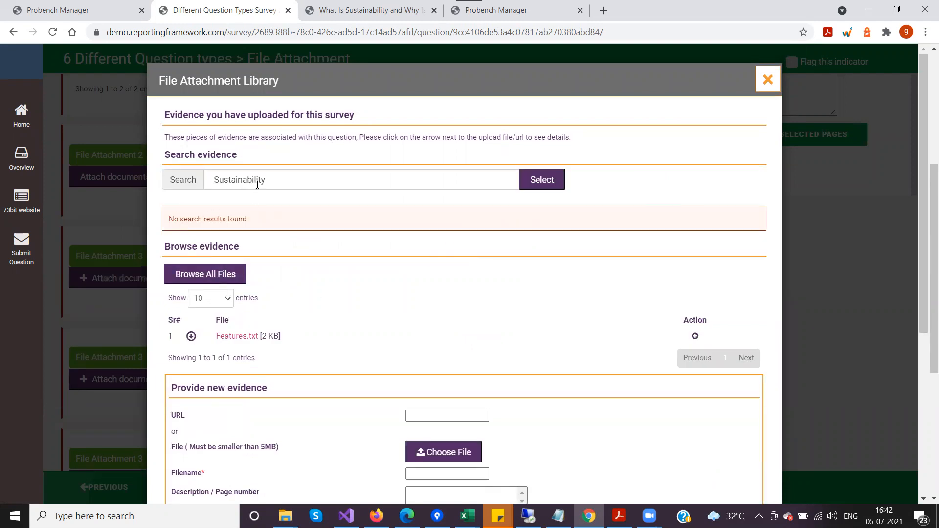
Repeat the evidence search for "Sustainability", attach About_Sustainability from the results to File Attachment 2, and close the library.
click(542, 180)
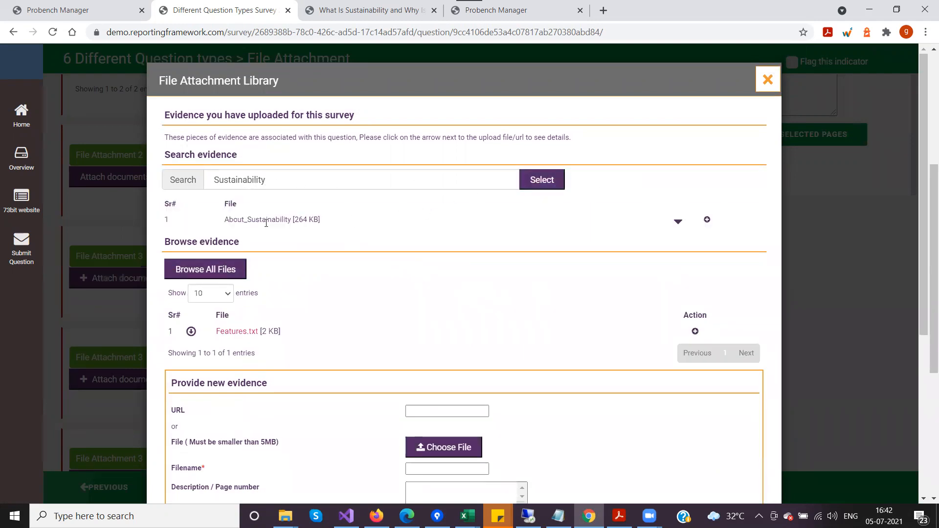
click(706, 221)
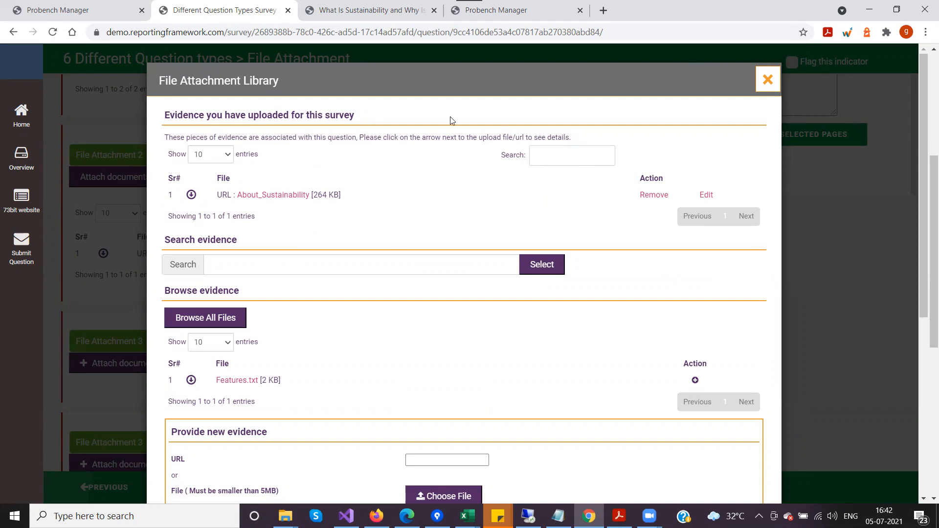
click(767, 79)
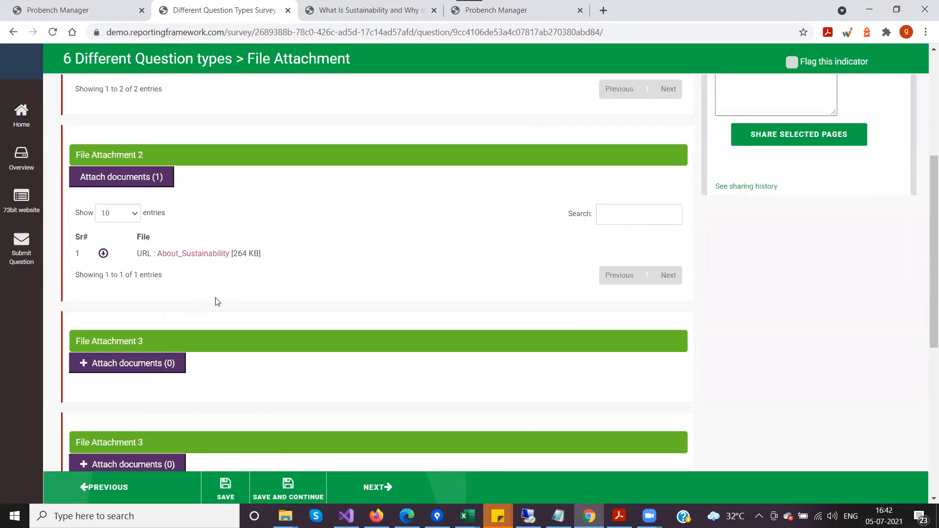
Review the evidence attached to File Attachment 2 in its File Attachment Library, and close the library.
scroll(218, 303, up, 3)
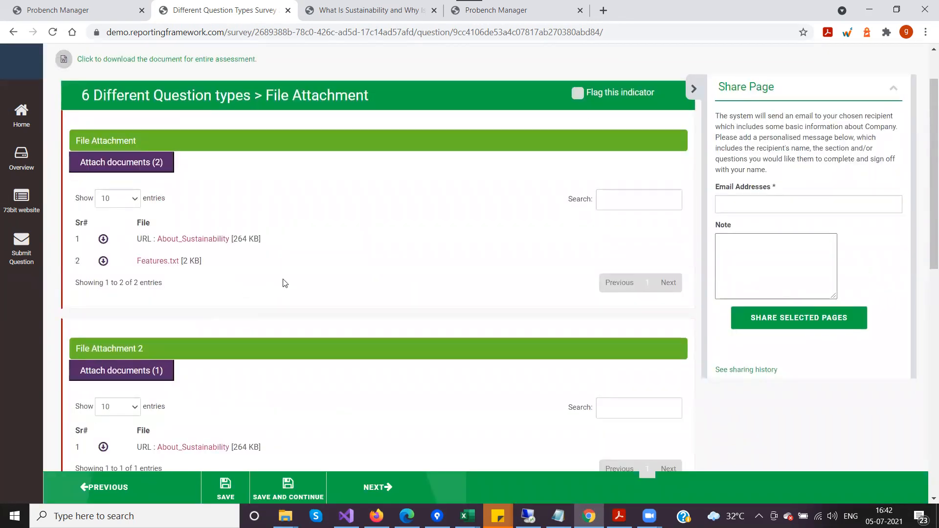
scroll(285, 282, down, 2)
scroll(287, 282, down, 1)
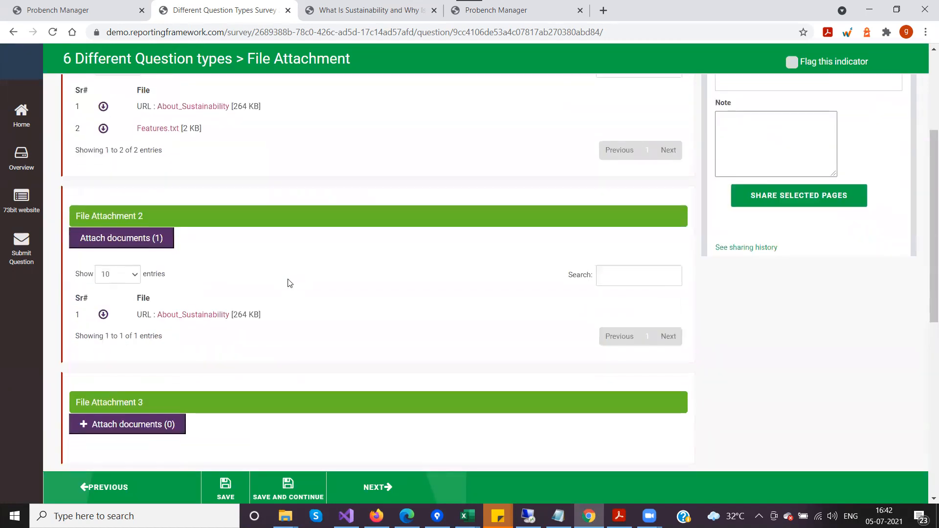
click(101, 237)
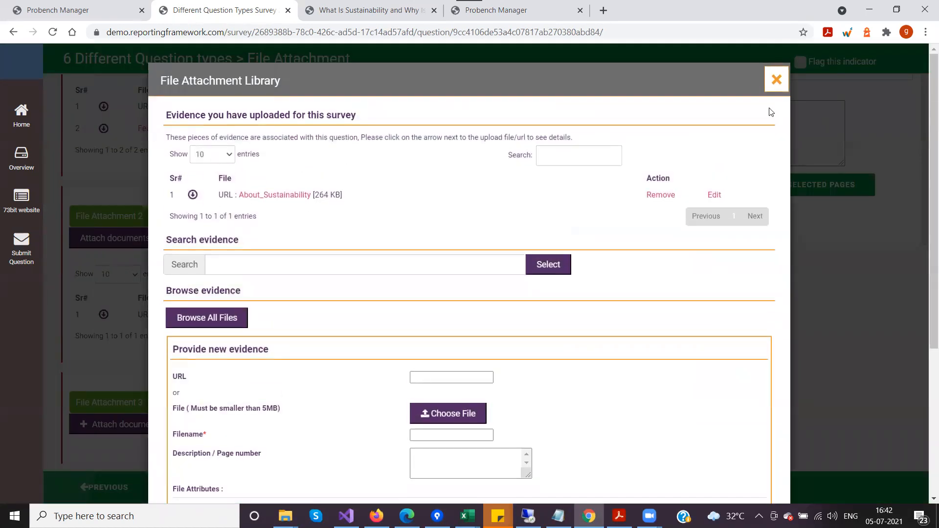
click(776, 80)
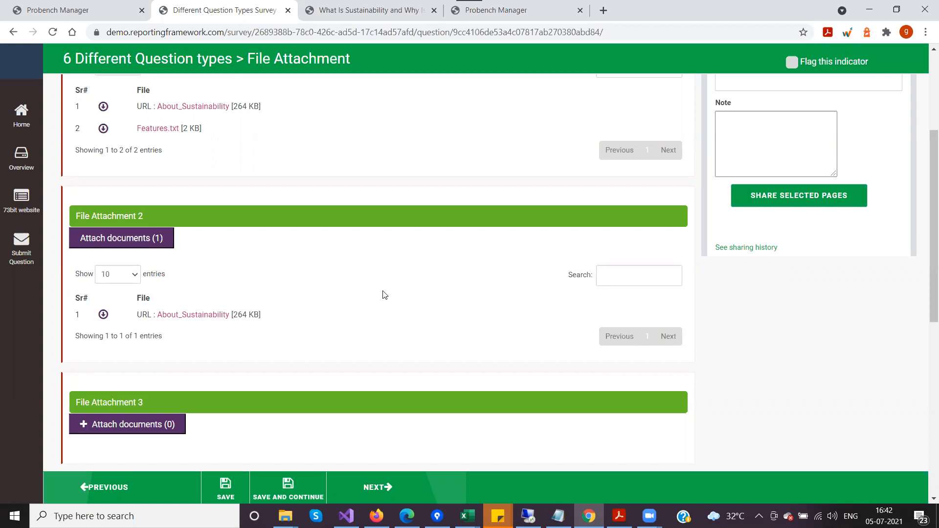
Review the evidence attached to the first File Attachment question in its library, and close the library.
scroll(385, 295, up, 4)
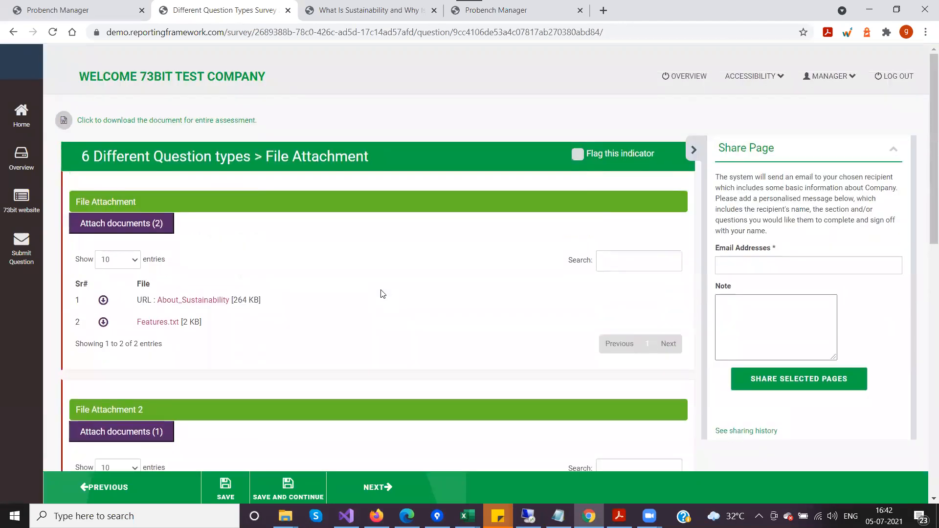
scroll(382, 294, down, 3)
scroll(382, 294, up, 3)
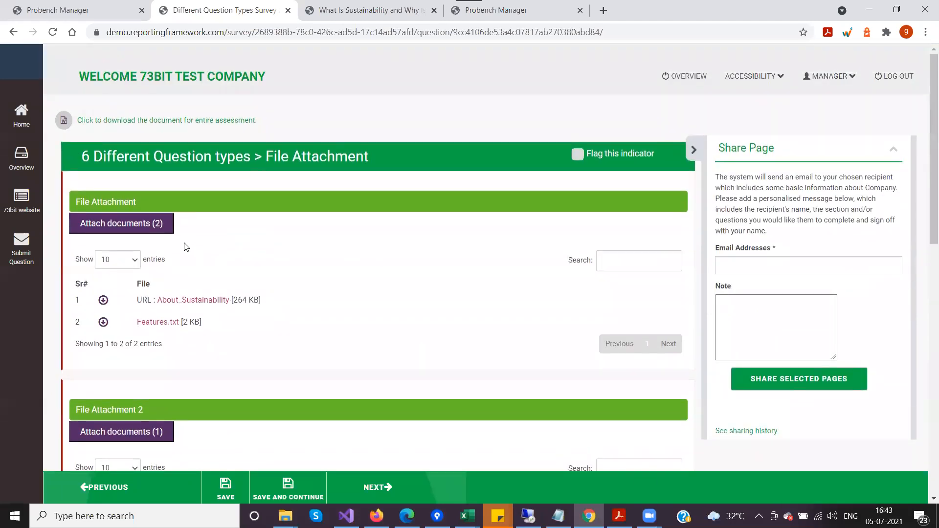
click(168, 226)
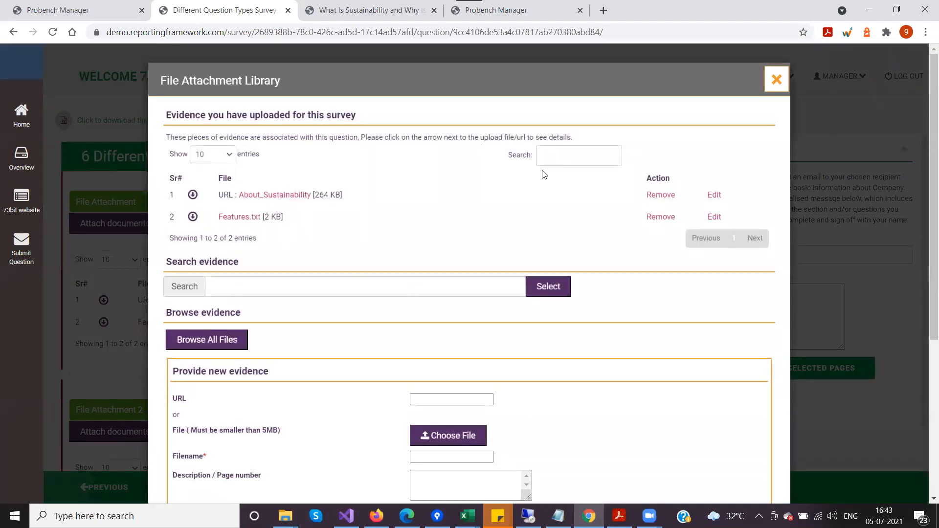
click(776, 79)
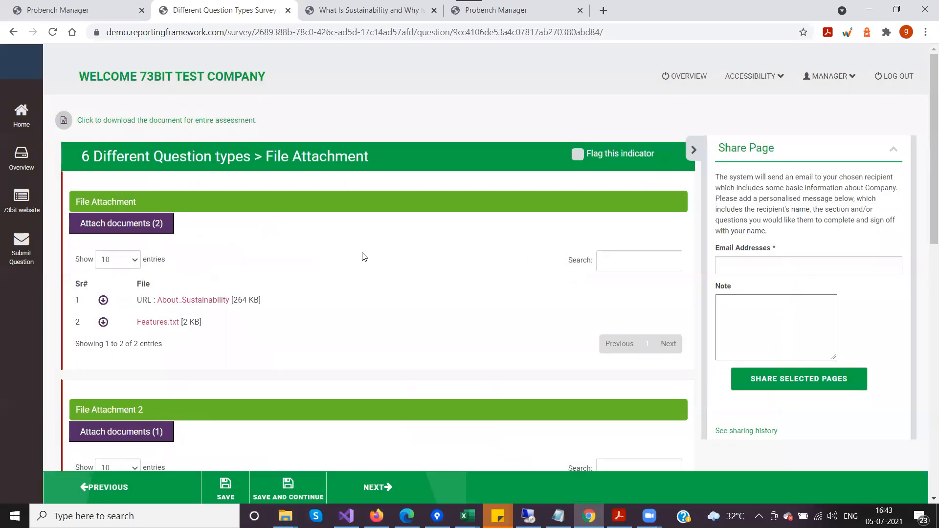